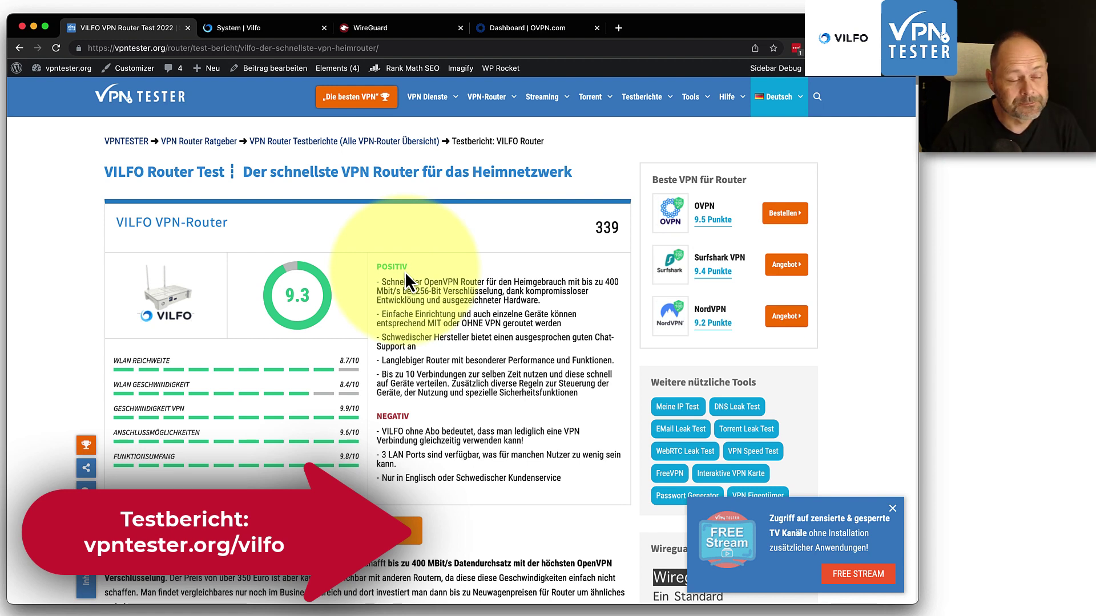
Switch to the Vilfo router interface and review its device list, then the installed and available VPN providers.
click(218, 27)
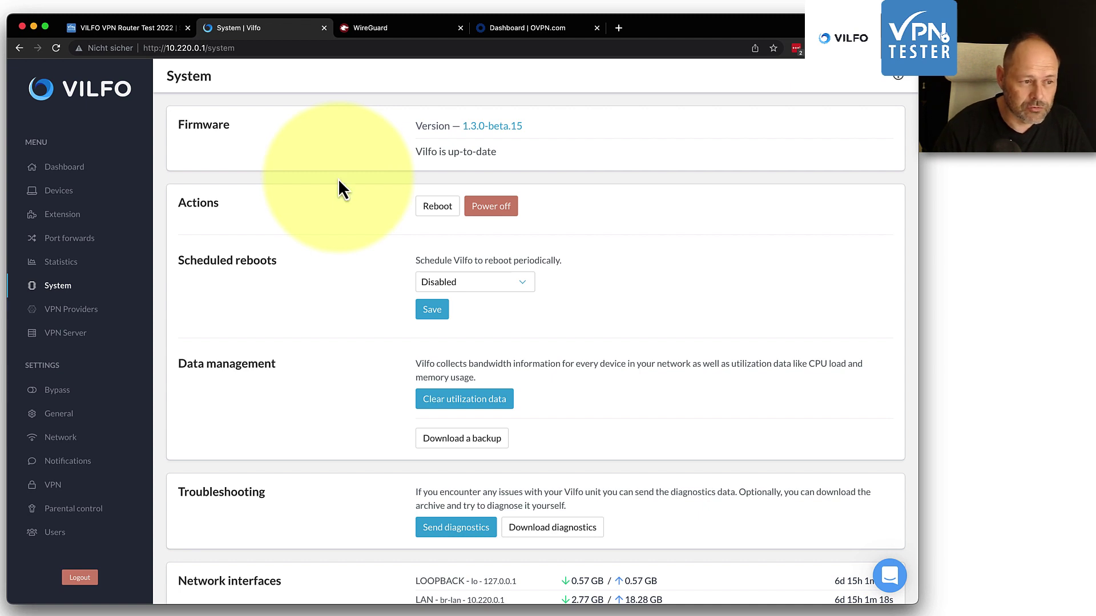
click(60, 190)
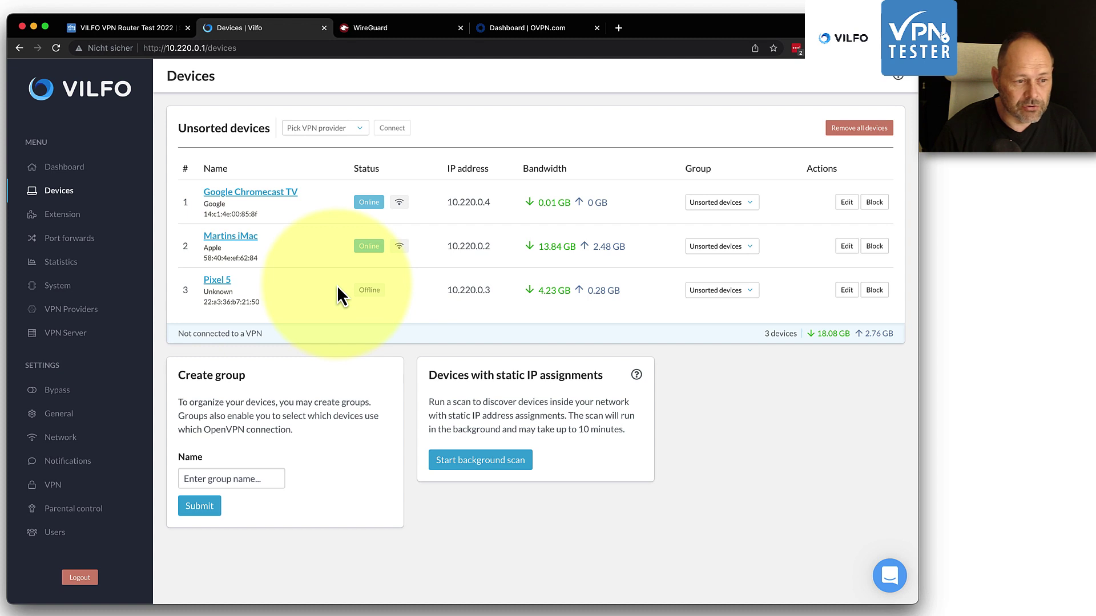
click(87, 311)
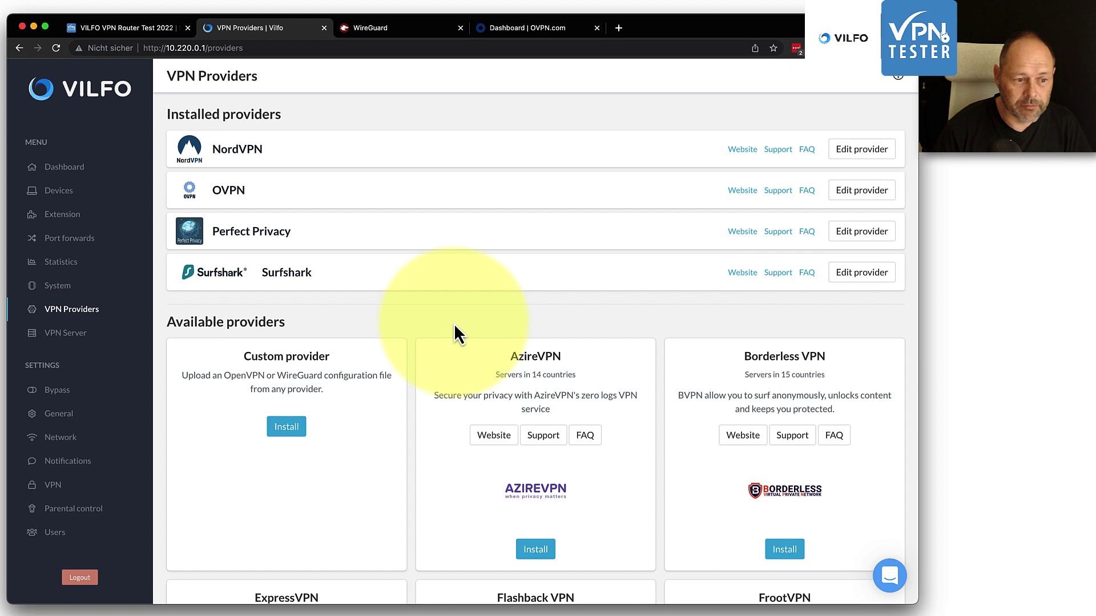
scroll(455, 327, down, 2)
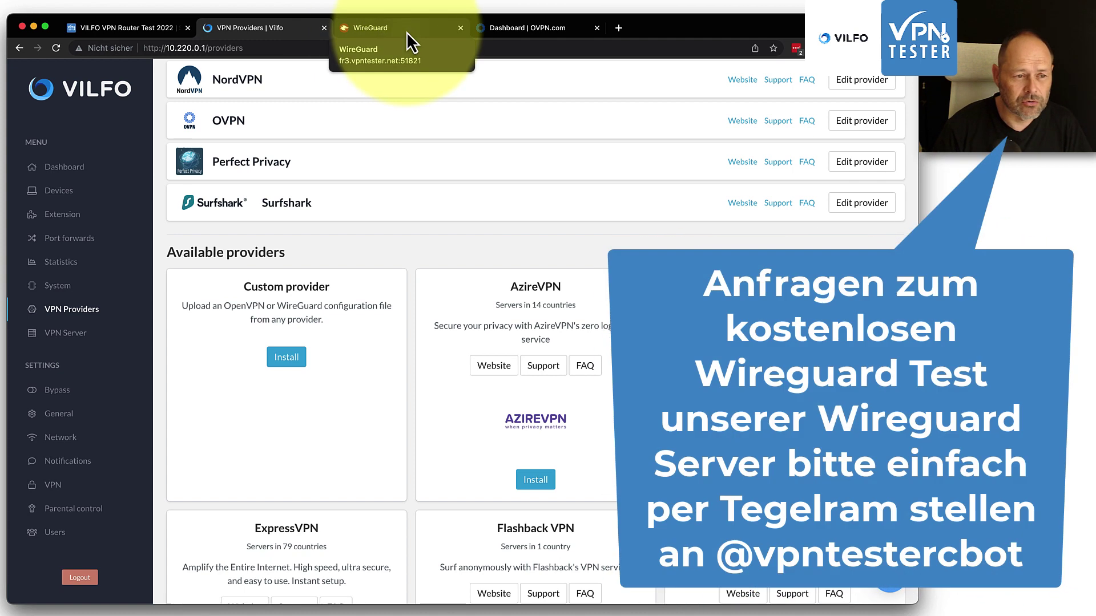
Download the FR2 VILFO client configuration from the WireGuard server and save it as vilfo-frankreich.conf in the vilfo folder.
click(407, 32)
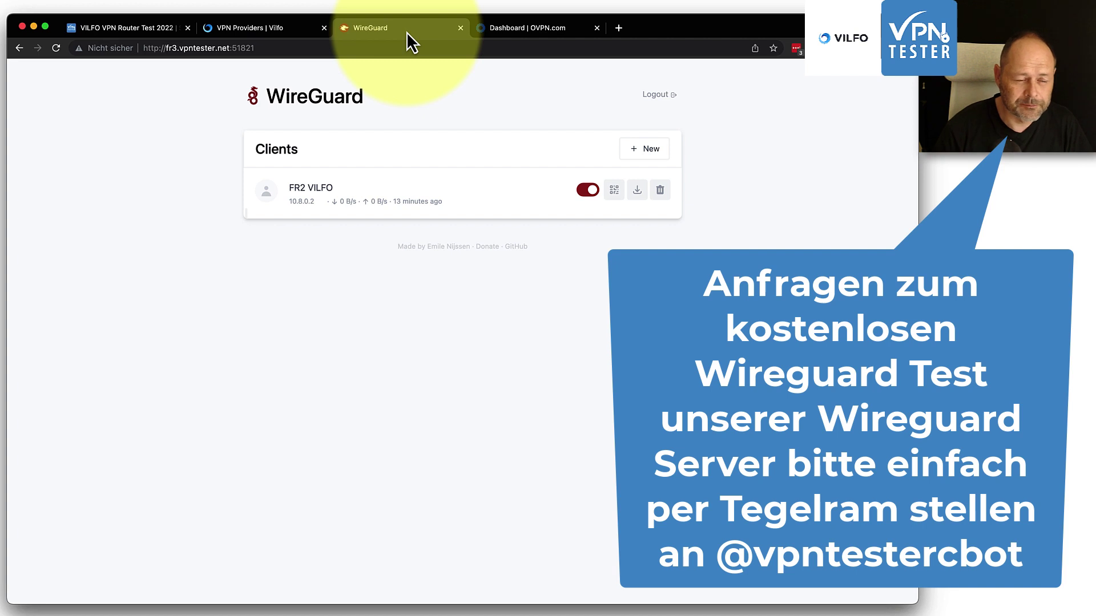
click(635, 193)
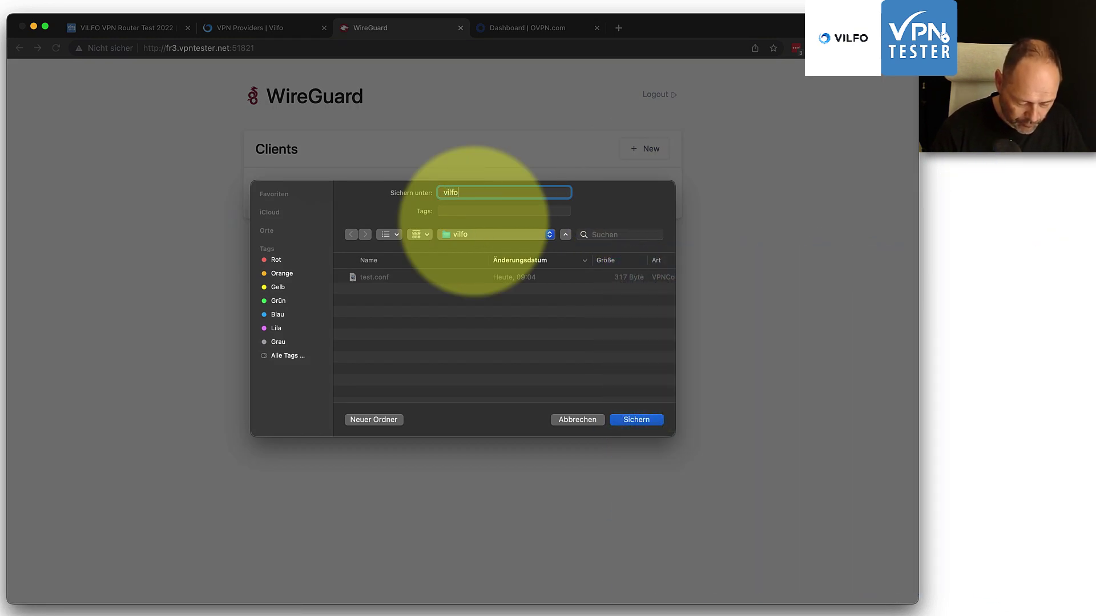
key(Return)
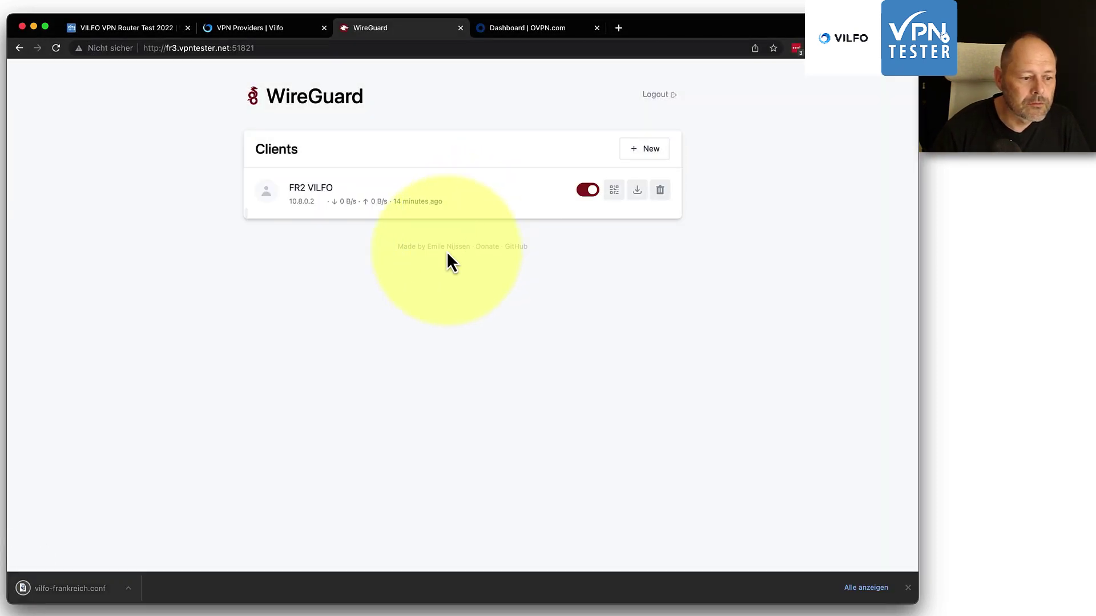
Locate the downloaded vilfo-frankreich.conf in Finder and open it with TextEdit.
click(128, 588)
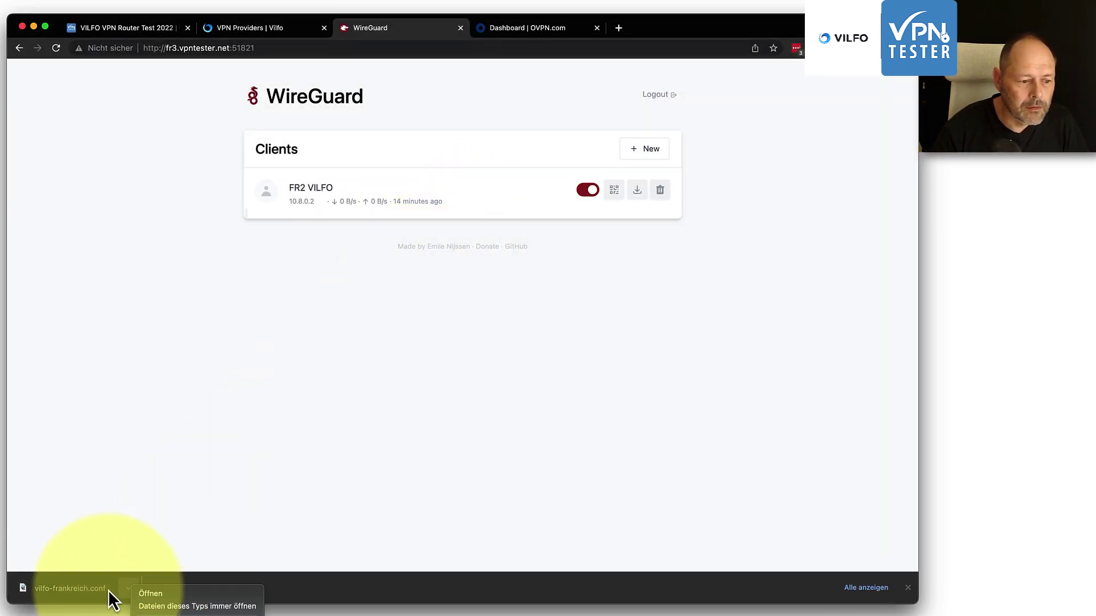
click(87, 591)
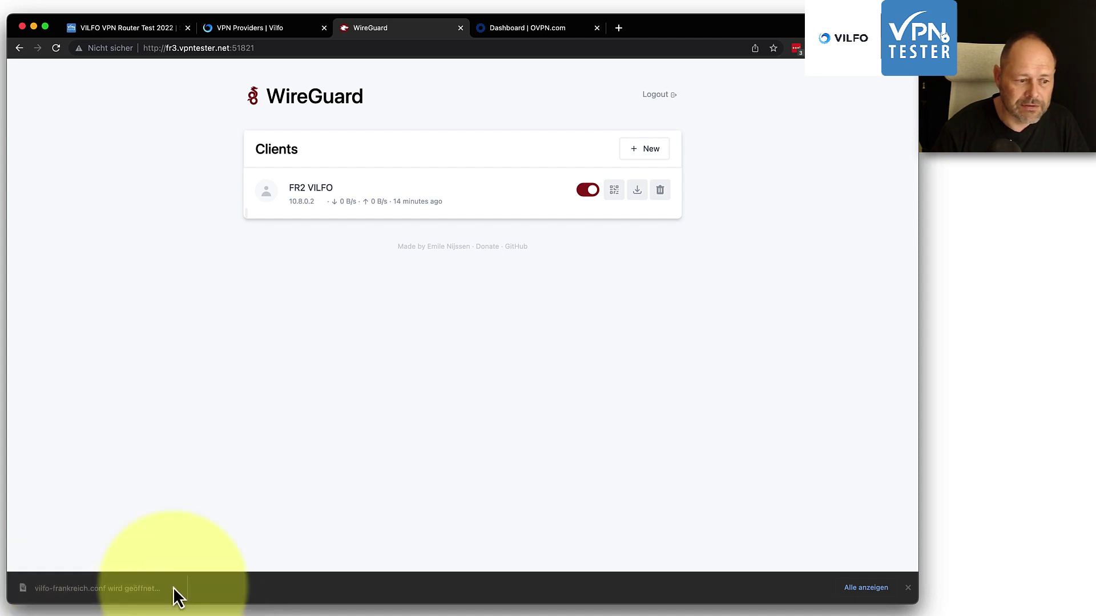
right_click(864, 414)
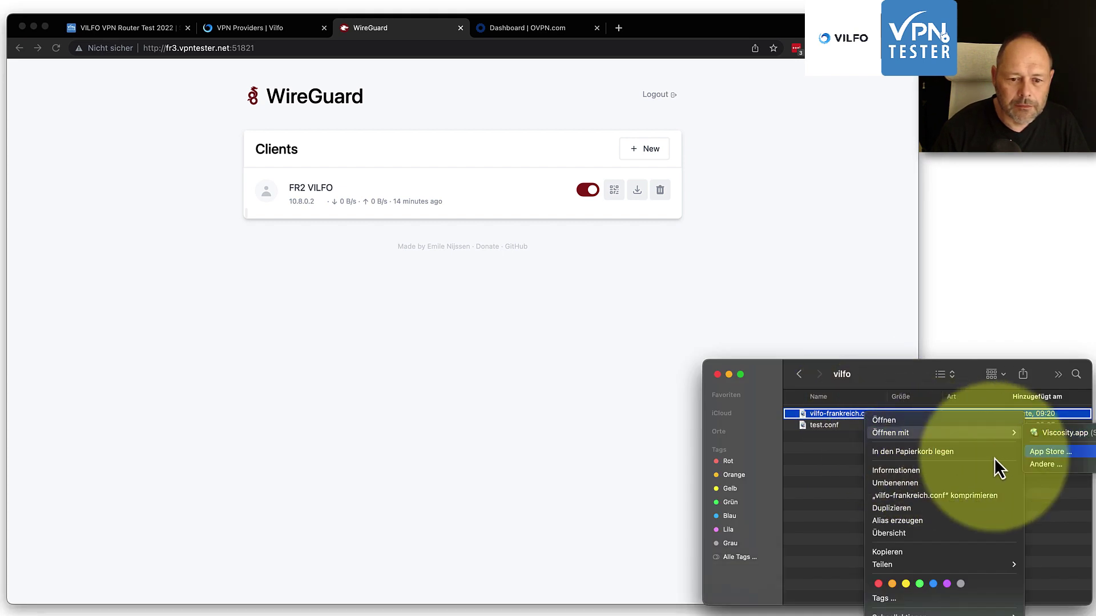
click(1045, 462)
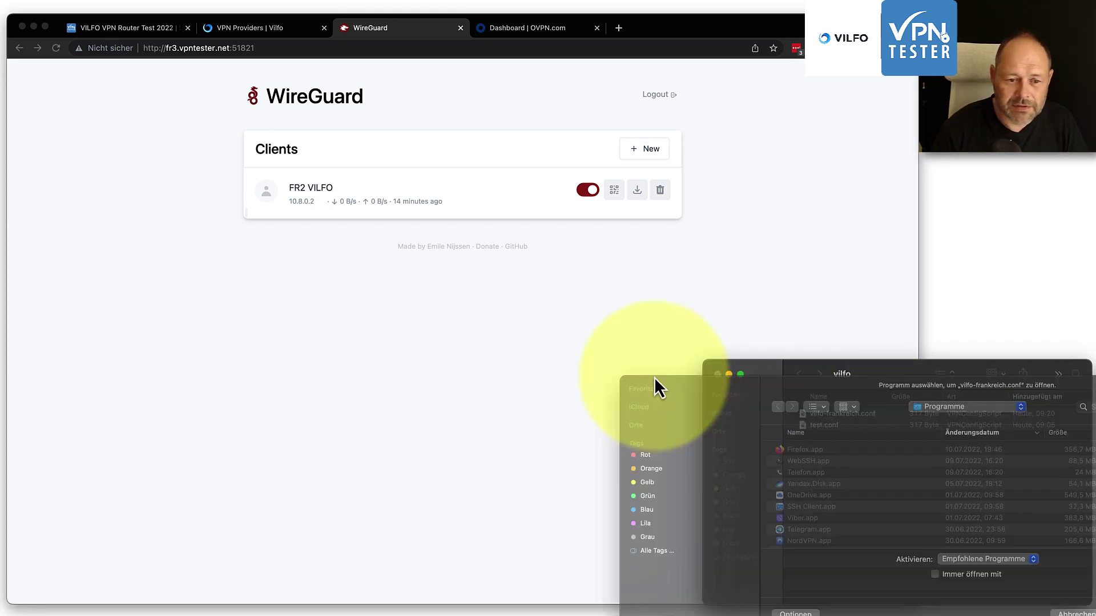
click(1082, 421)
text(te)
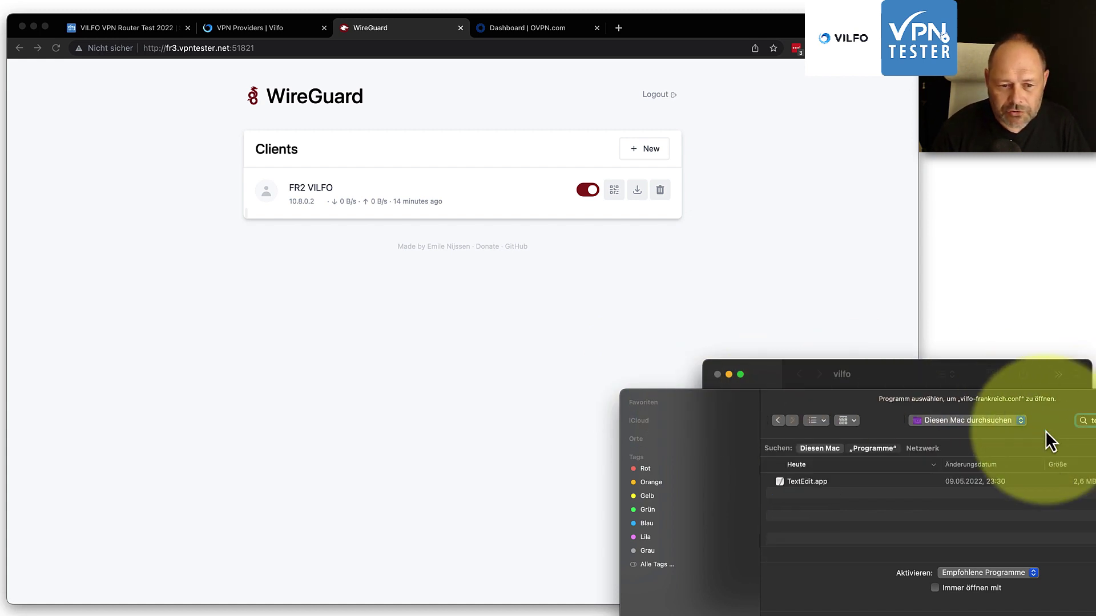
click(790, 481)
double_click(790, 480)
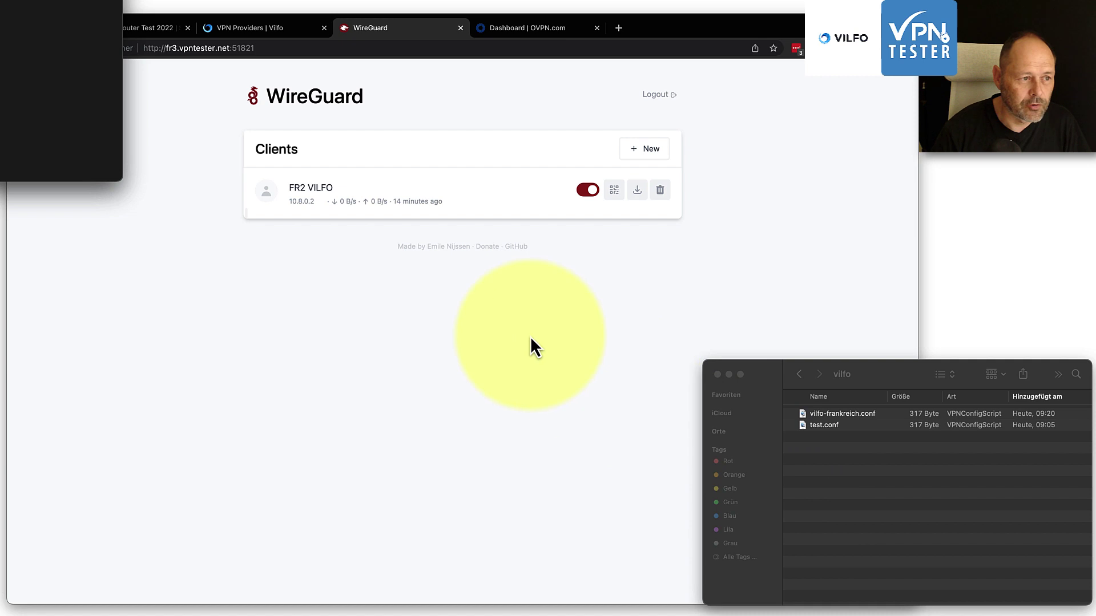
Bring the configuration's text window into view and copy the file's entire contents.
drag(6, 2, 812, 129)
key(super+a)
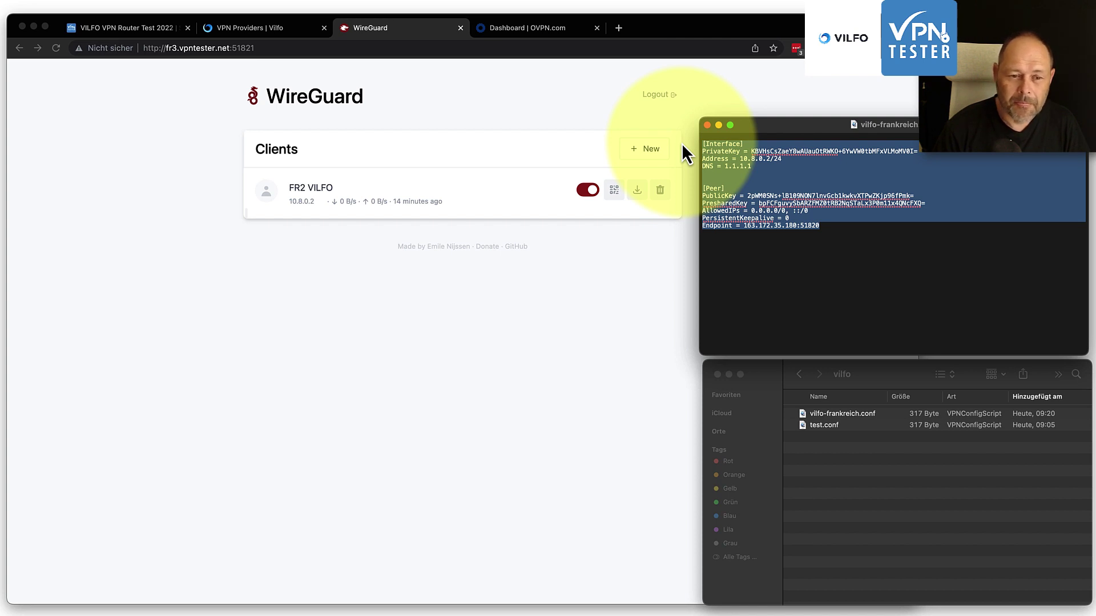
click(754, 190)
drag(820, 226, 691, 144)
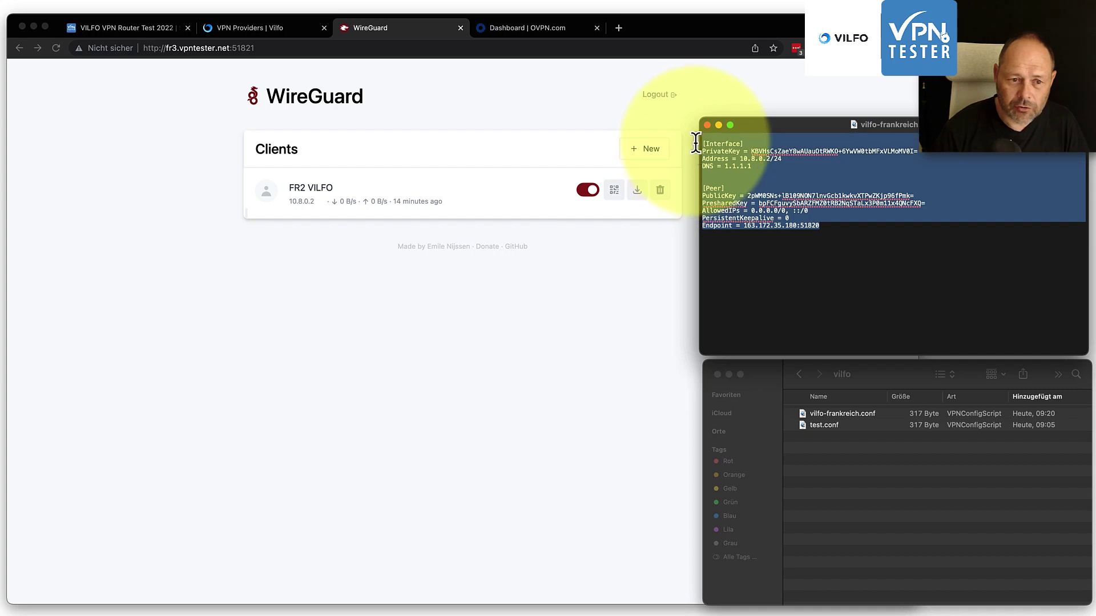
drag(836, 225, 708, 154)
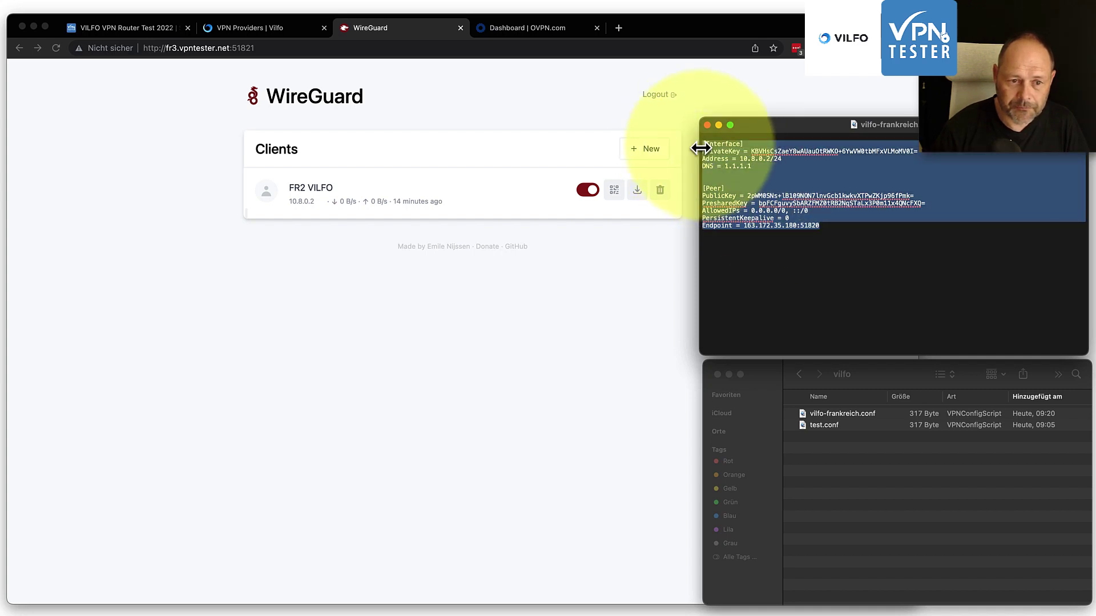
right_click(710, 146)
click(766, 215)
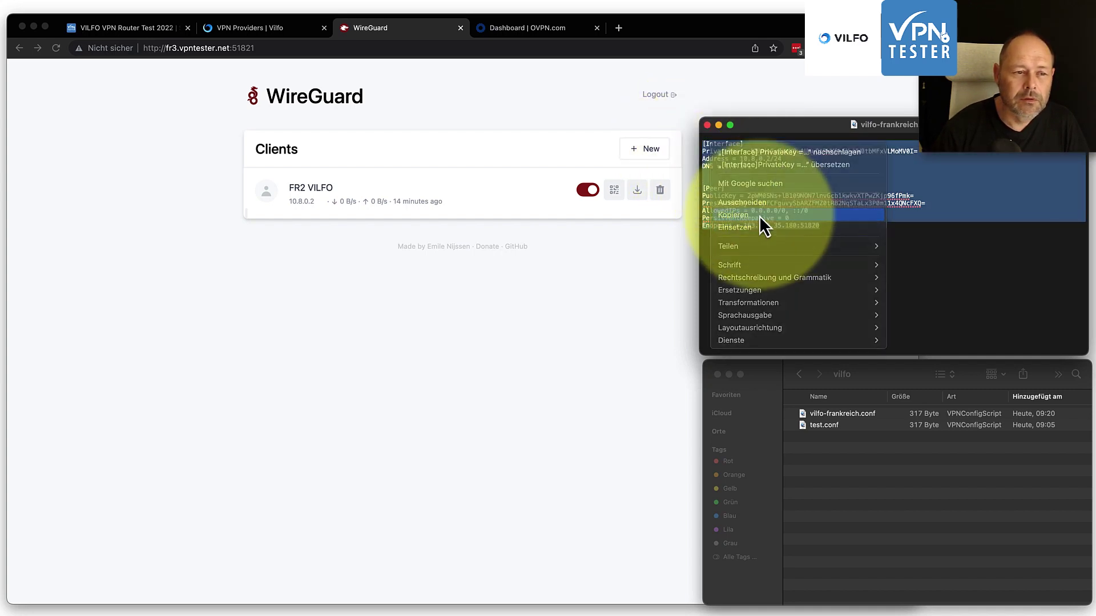
Start installing a custom provider in Vilfo and paste the WireGuard configuration with its private and preshared keys as the config contents.
click(351, 121)
click(262, 27)
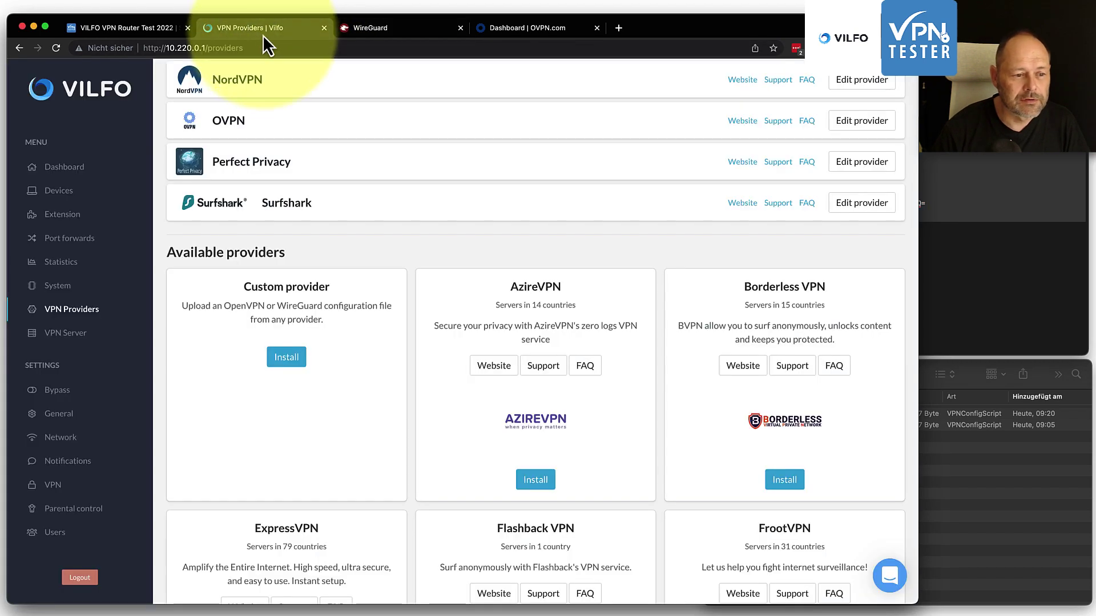
click(290, 362)
click(331, 335)
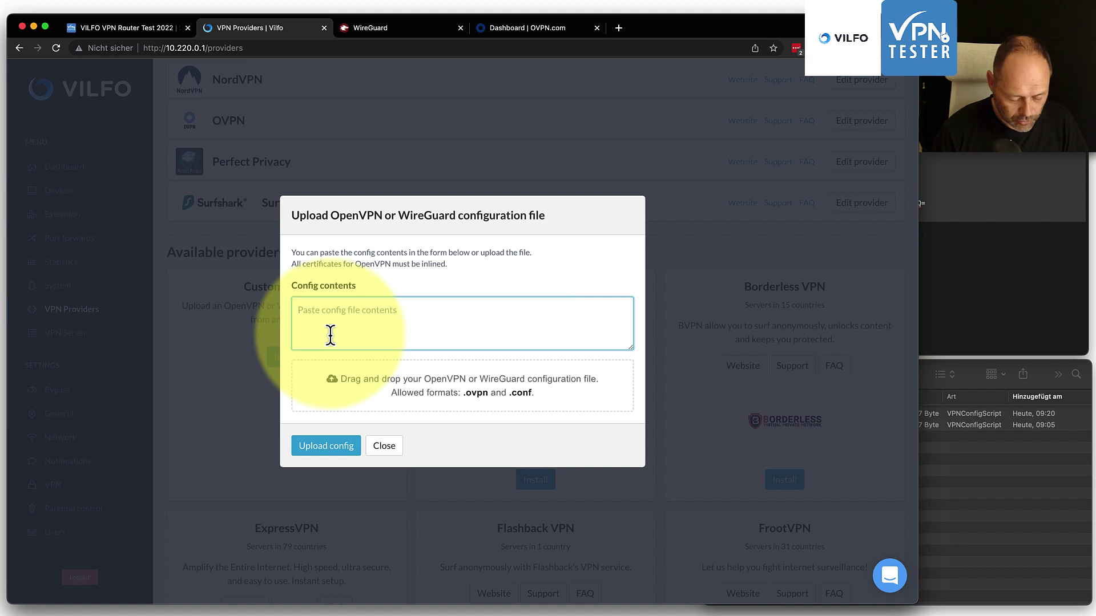
key(super+v)
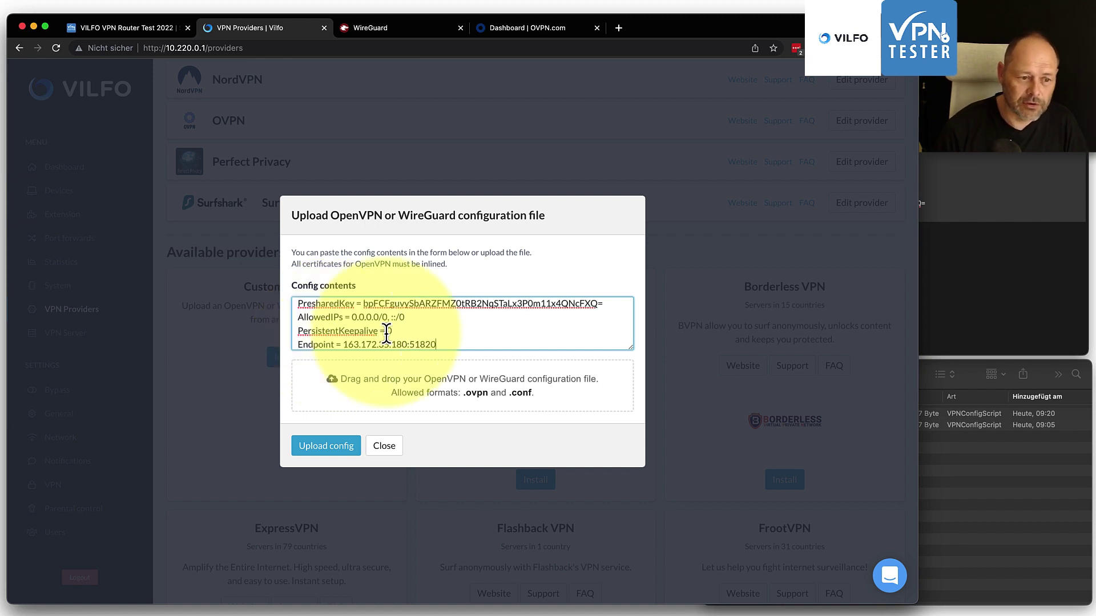
scroll(371, 334, up, 5)
click(985, 285)
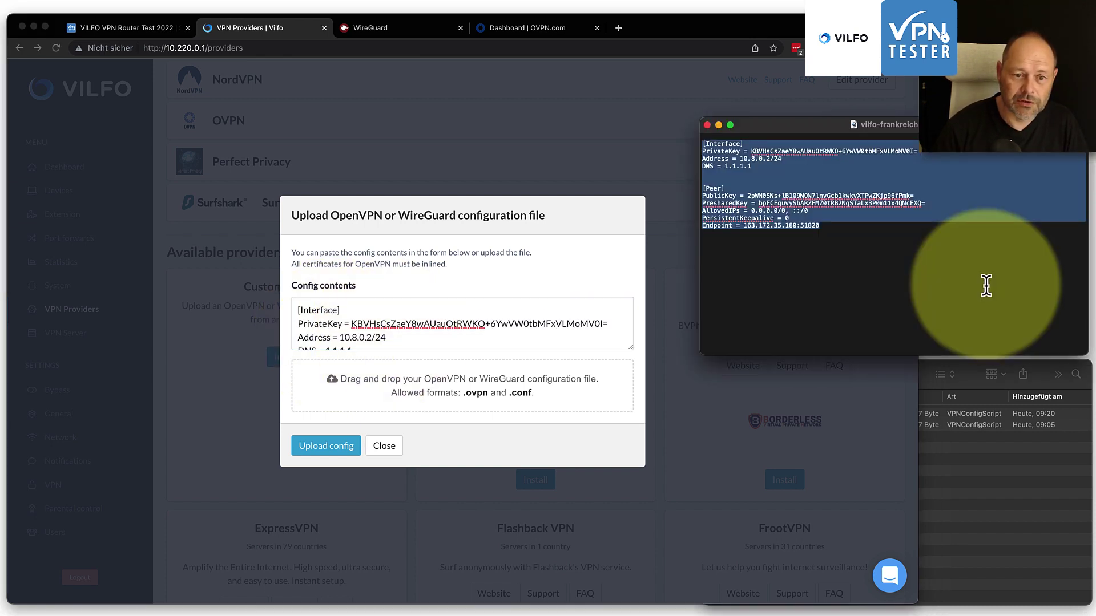
click(1000, 480)
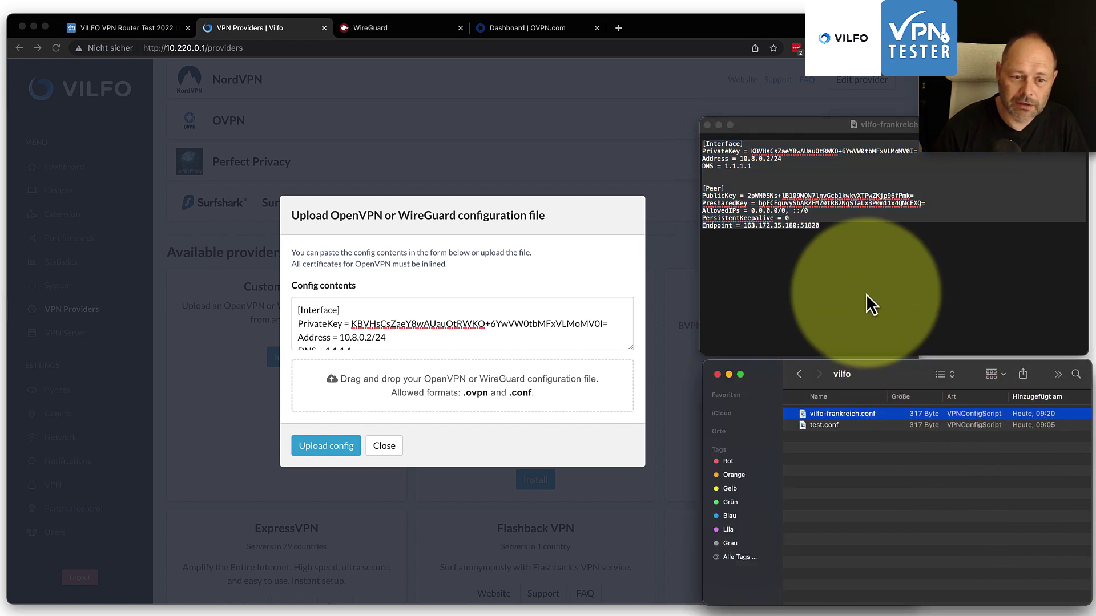
click(829, 246)
click(825, 231)
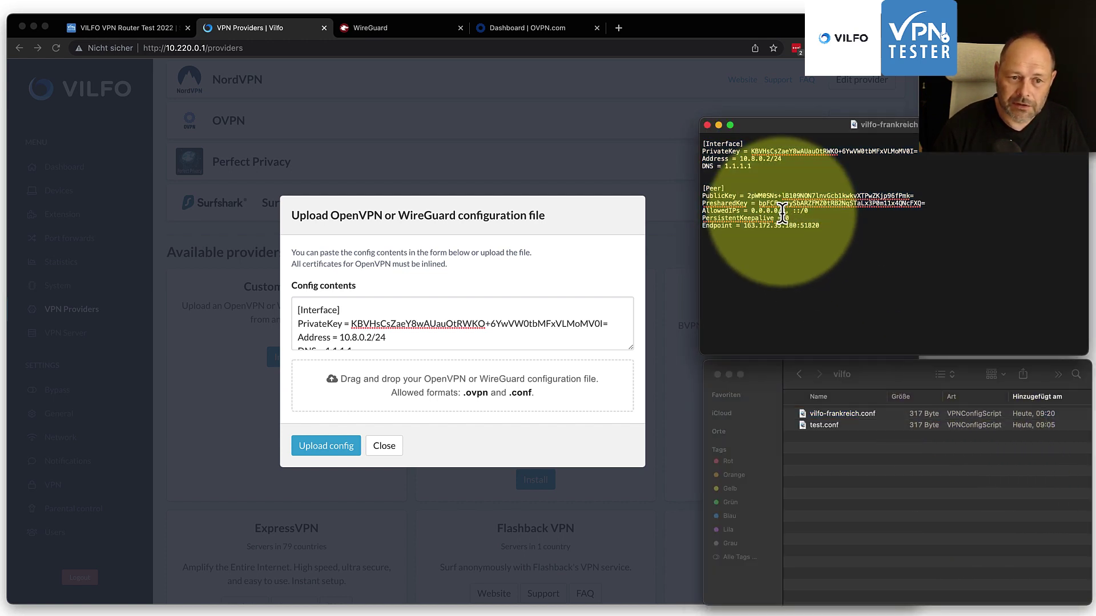
drag(824, 227, 694, 145)
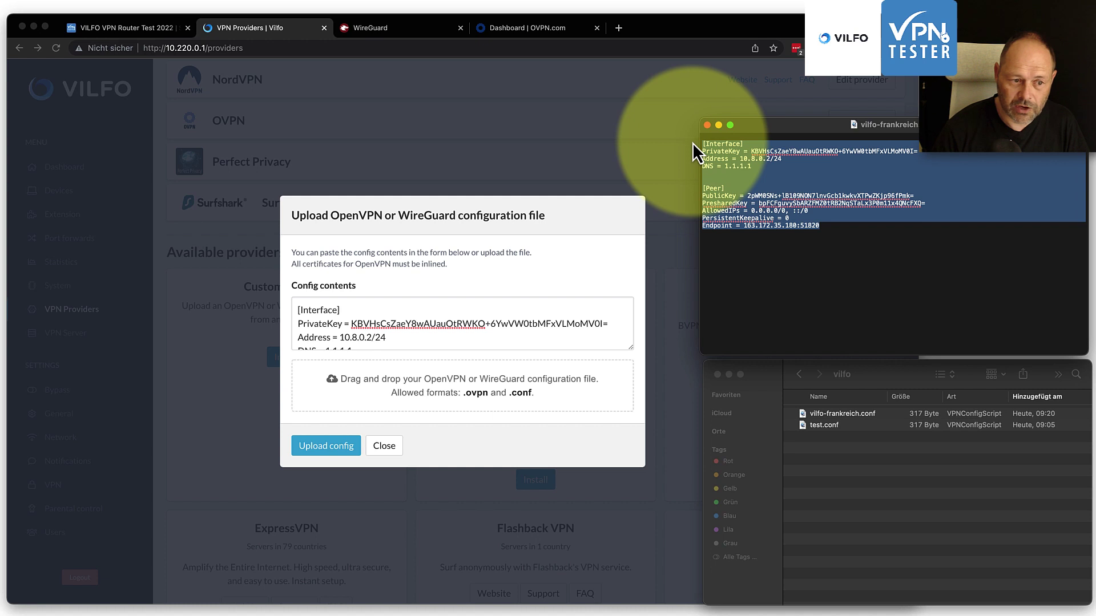
Upload the pasted WireGuard configuration as a custom provider.
click(372, 336)
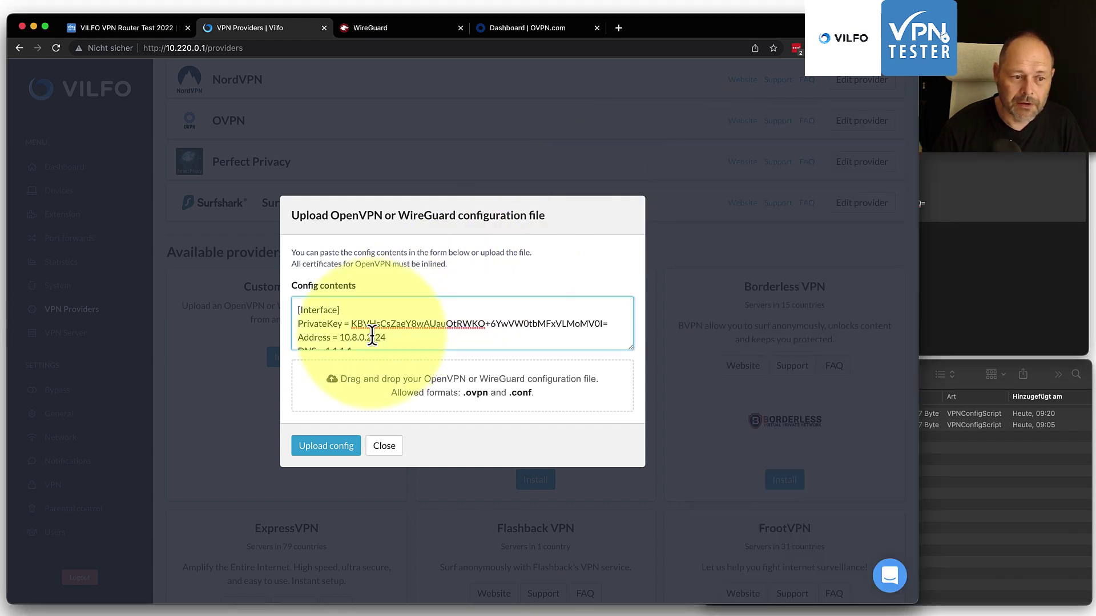
click(328, 446)
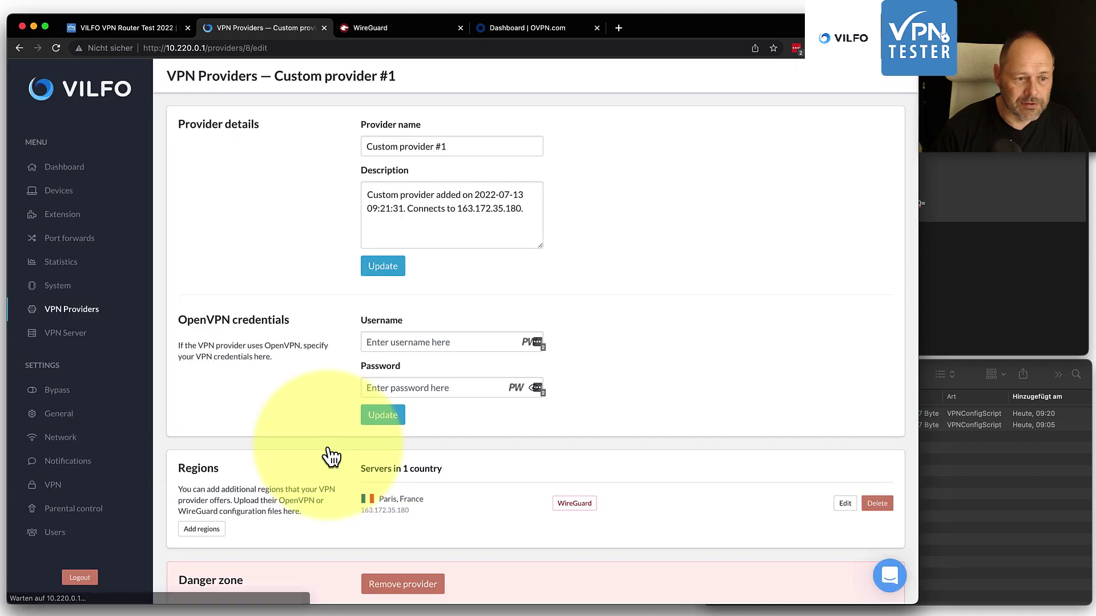
Rename the custom provider as "VPNTESTER Server Premium" and save its details.
drag(457, 146, 326, 139)
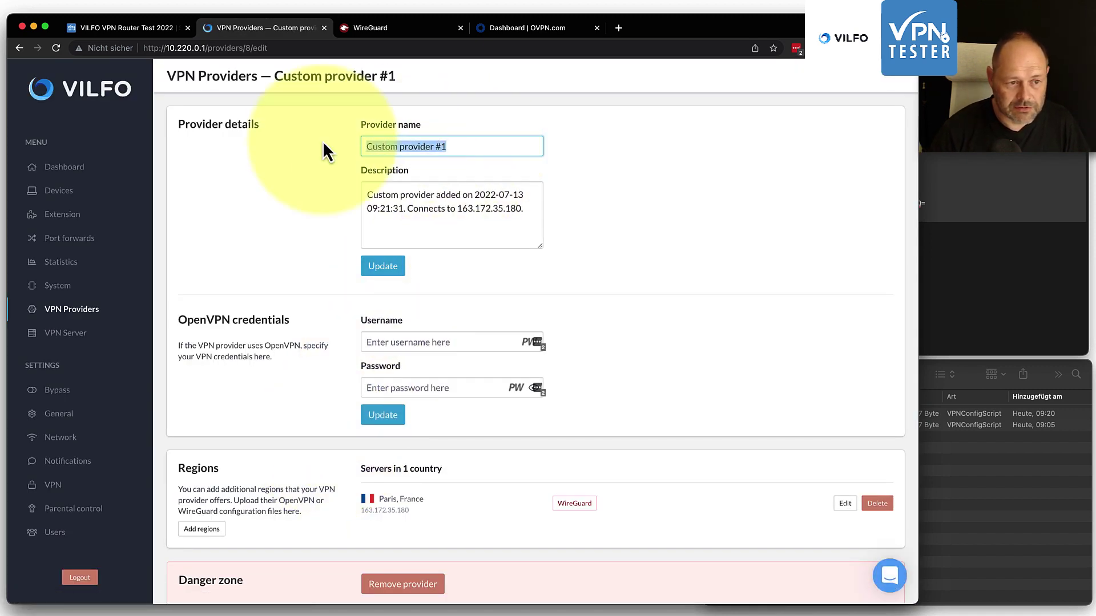
text(VPNTESTER)
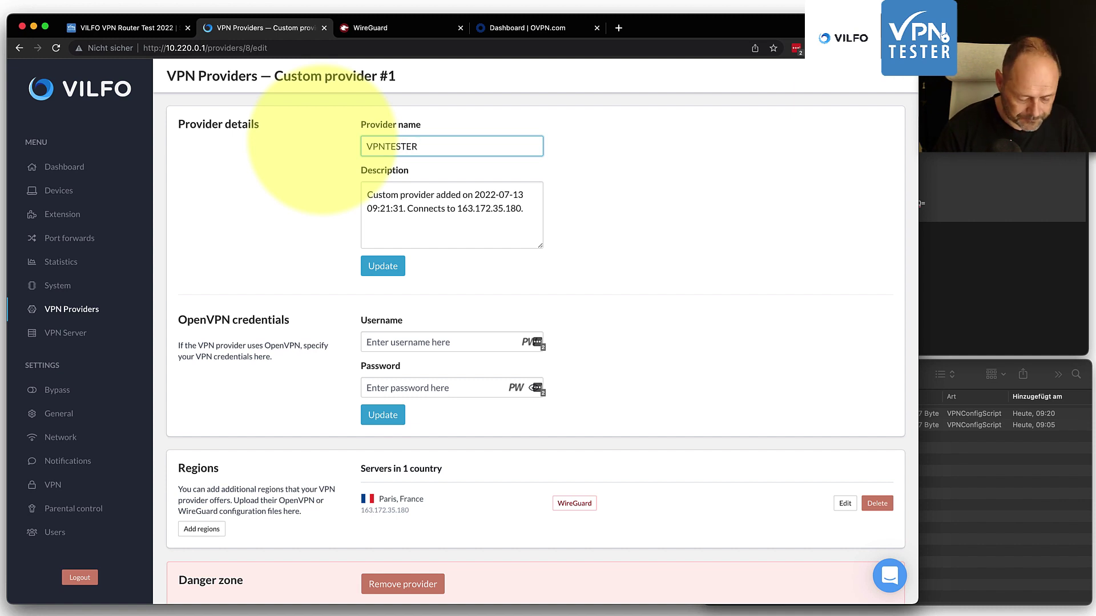
text( Server )
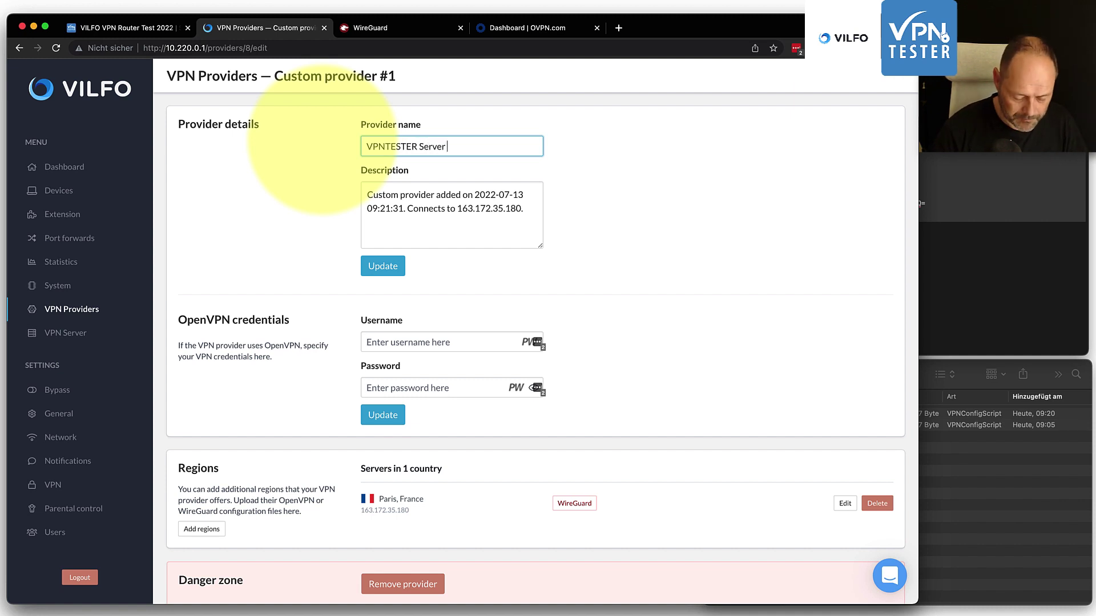
text(Premium)
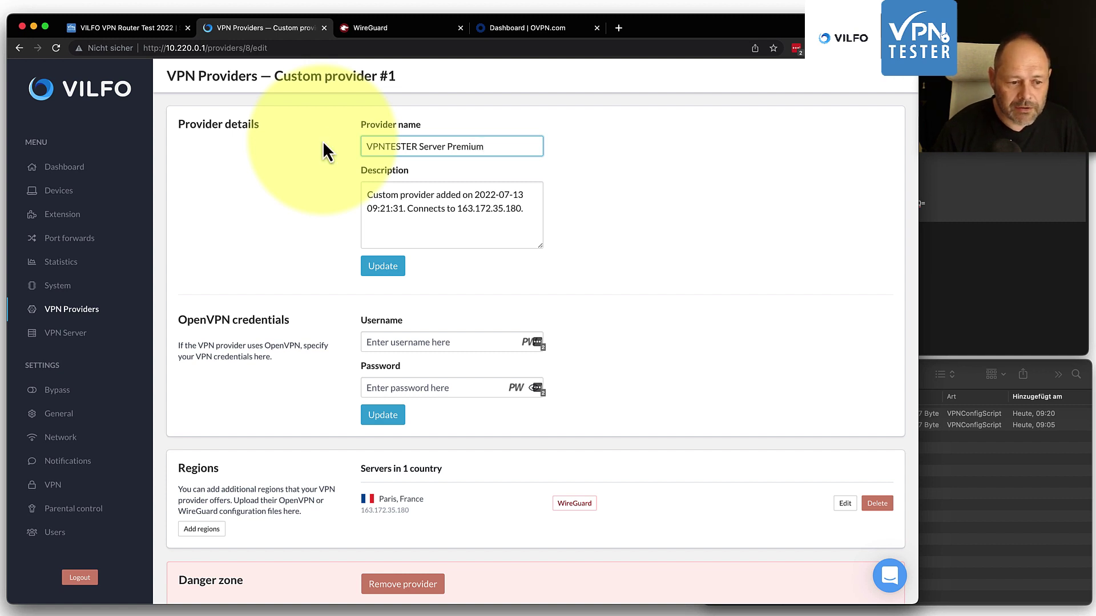
scroll(342, 194, down, 2)
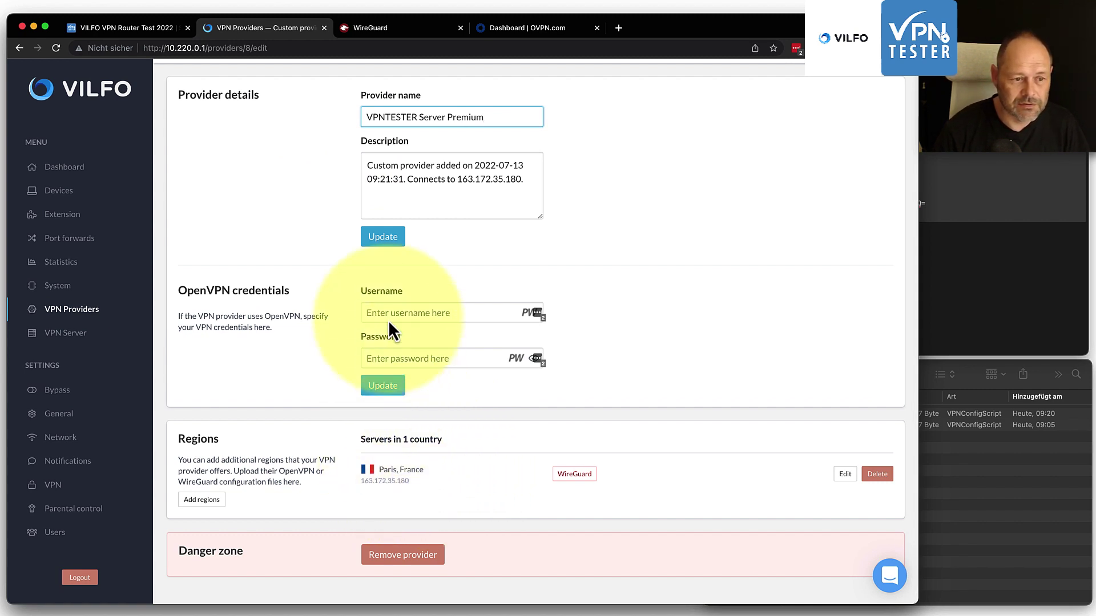
click(386, 240)
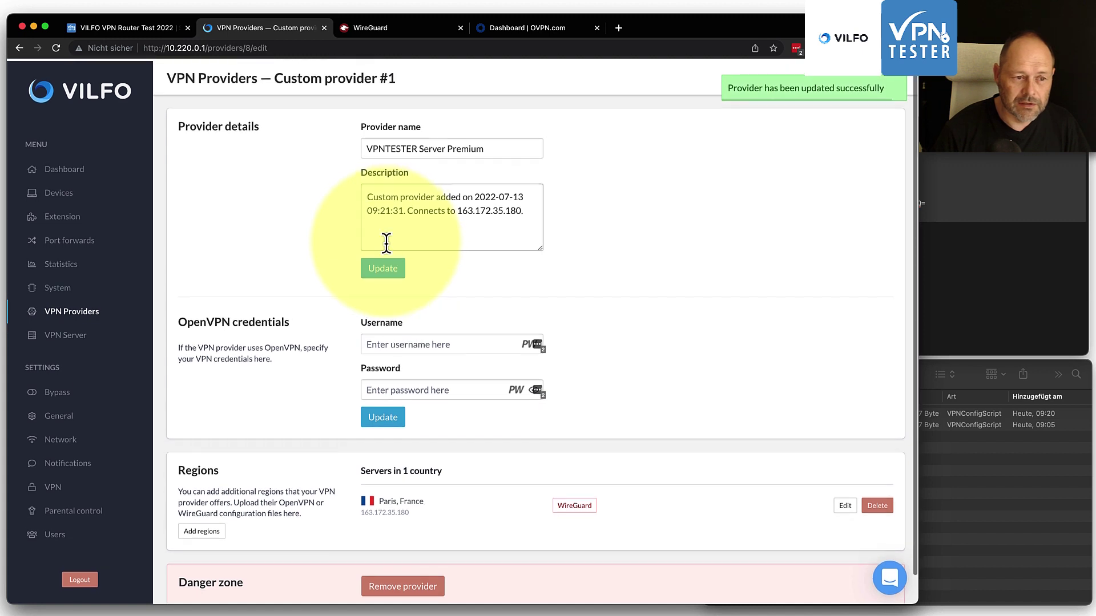
Open the devices overview and check which VPN providers can be picked for the unsorted devices.
click(66, 194)
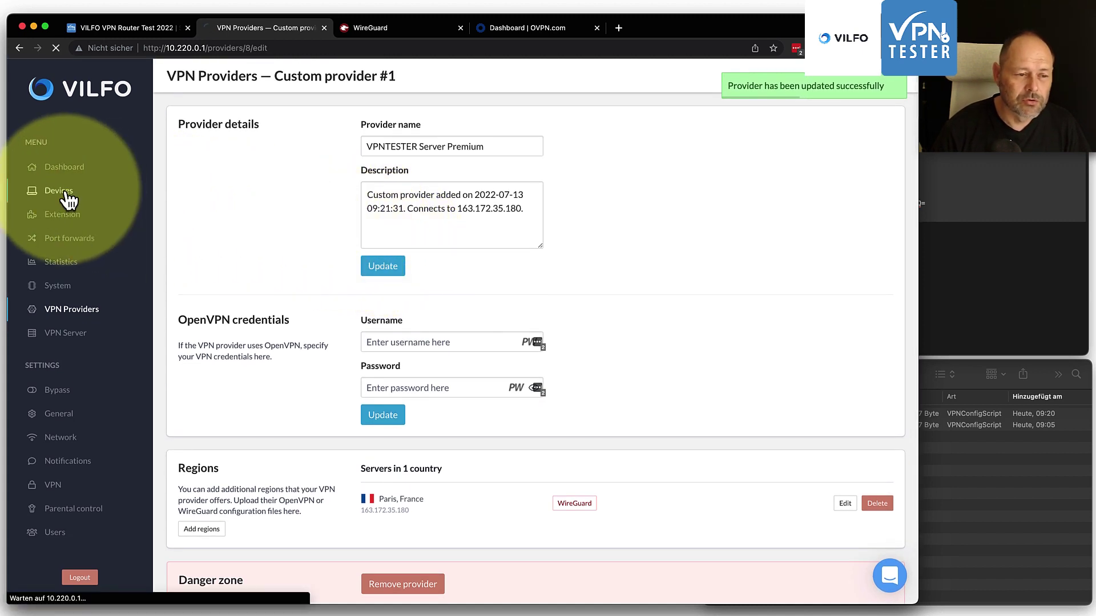
click(241, 481)
click(343, 131)
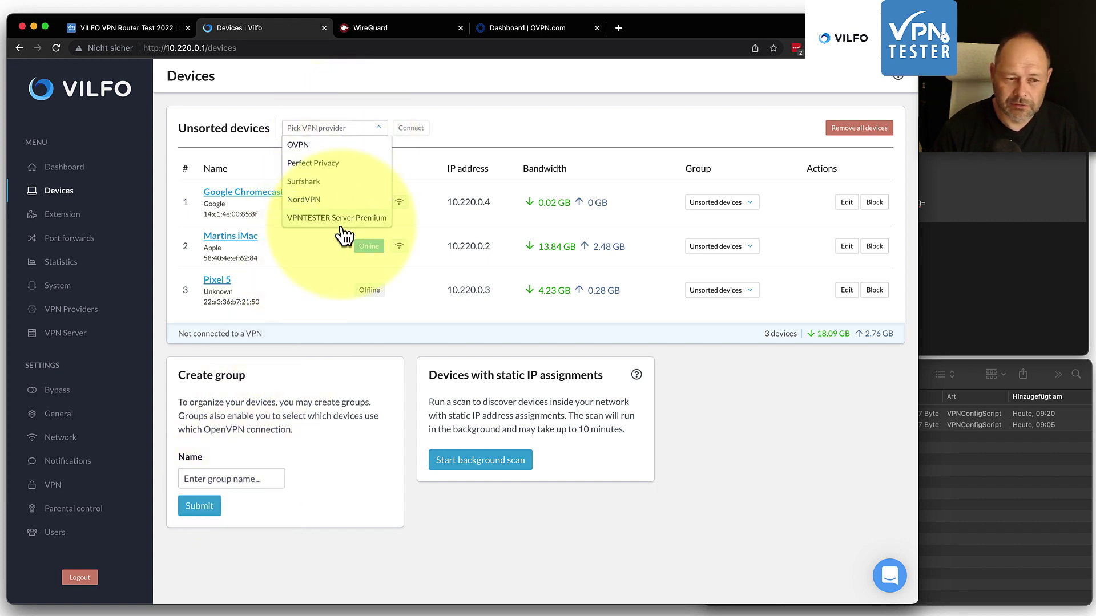
click(355, 364)
Create a device group named "VPNTESTER Premium Server".
click(231, 478)
text(VPNTESTER Pr)
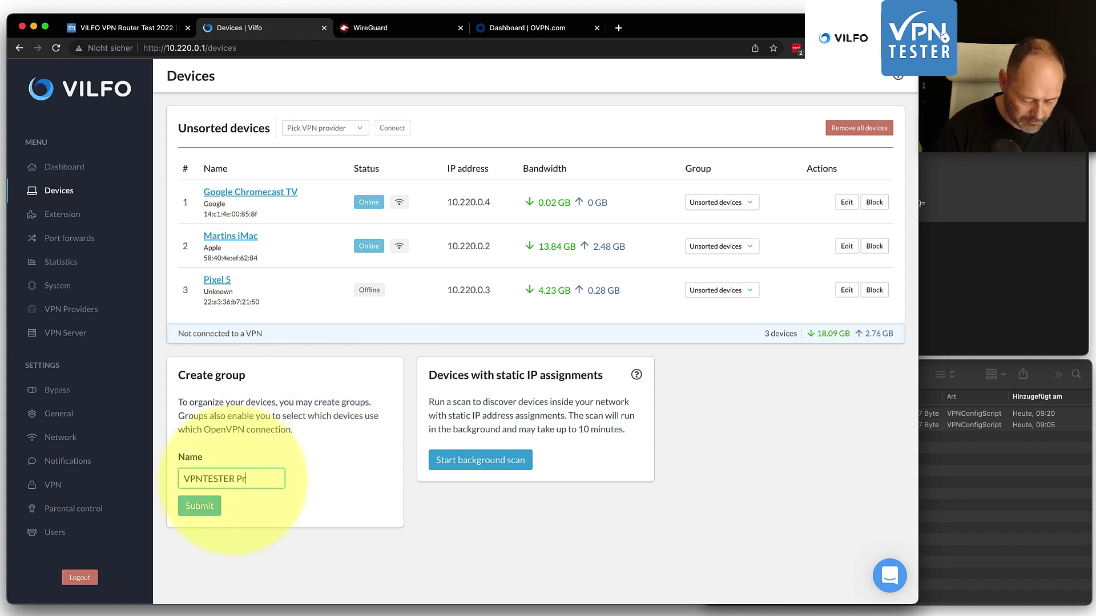
text(emium Server)
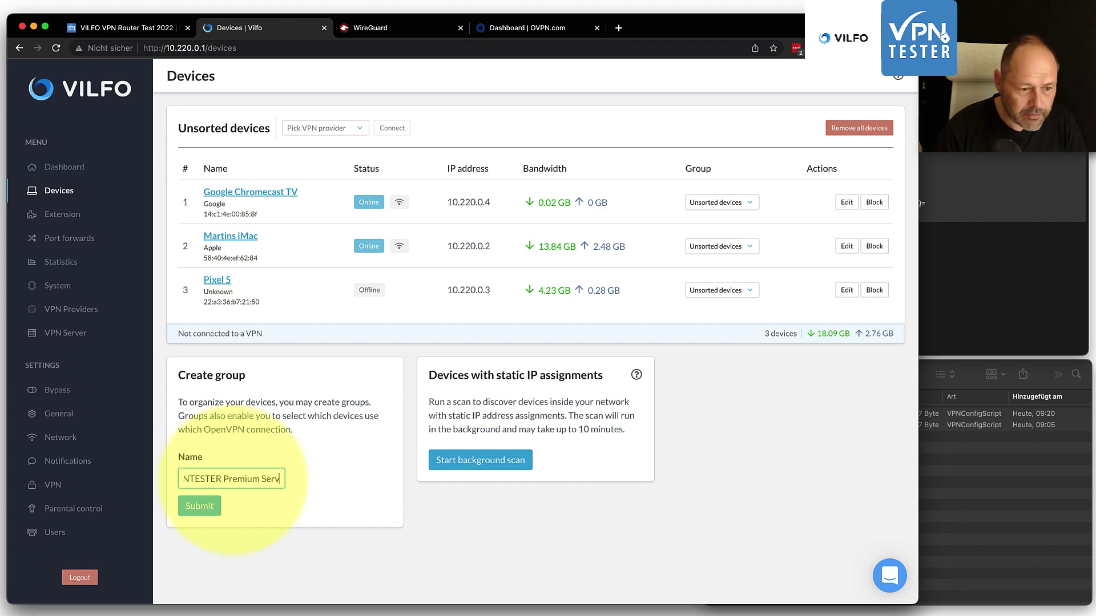
click(194, 507)
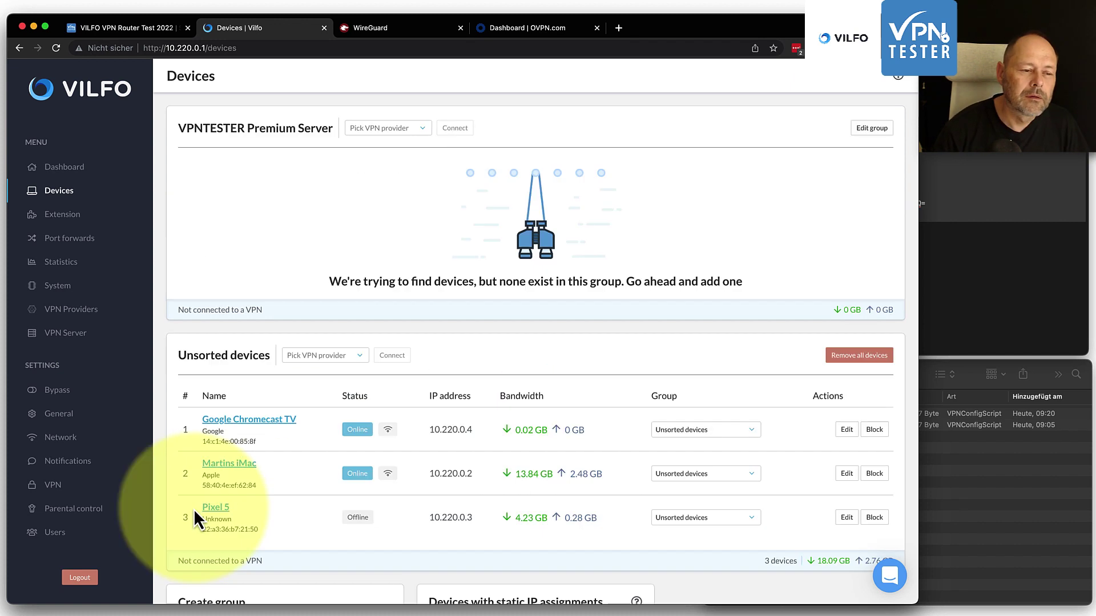
Connect the VPNTESTER Premium Server group to the VPNTESTER Server Premium provider with the Paris, FR region.
click(386, 128)
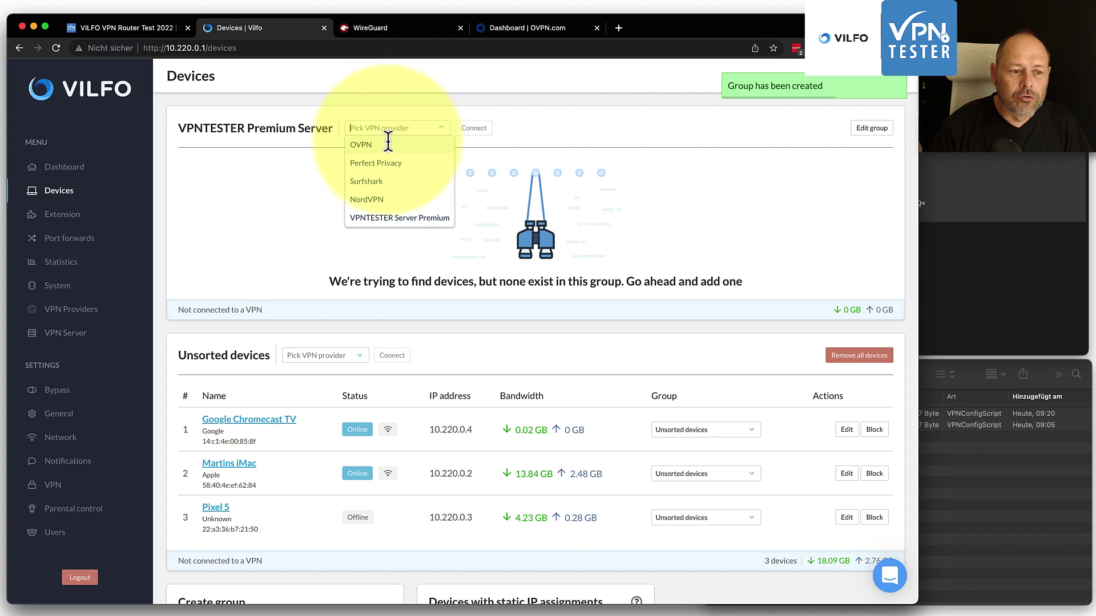
click(389, 216)
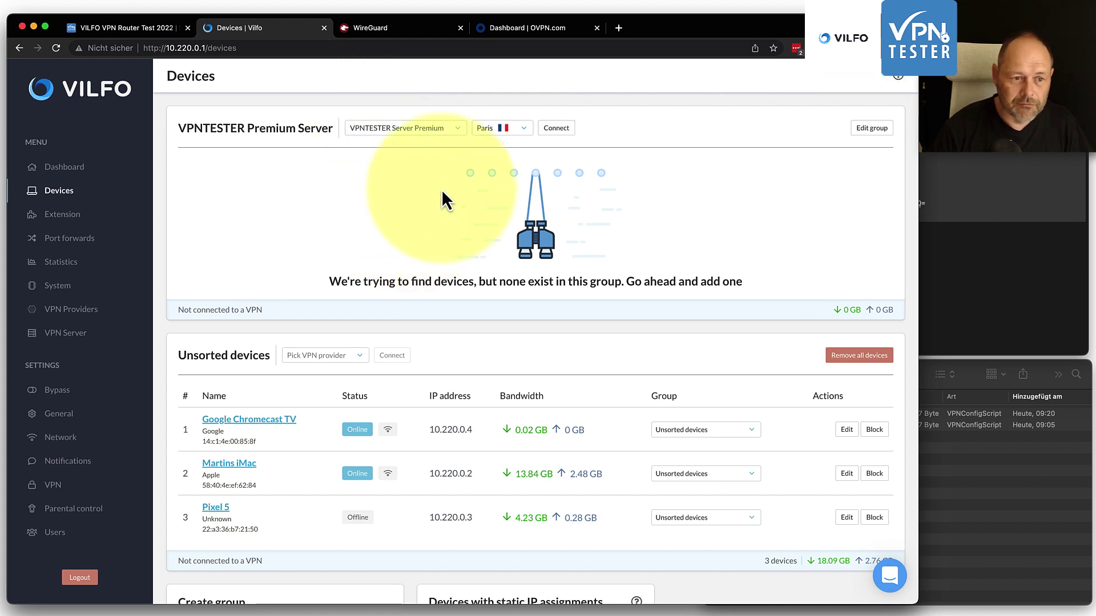
click(508, 128)
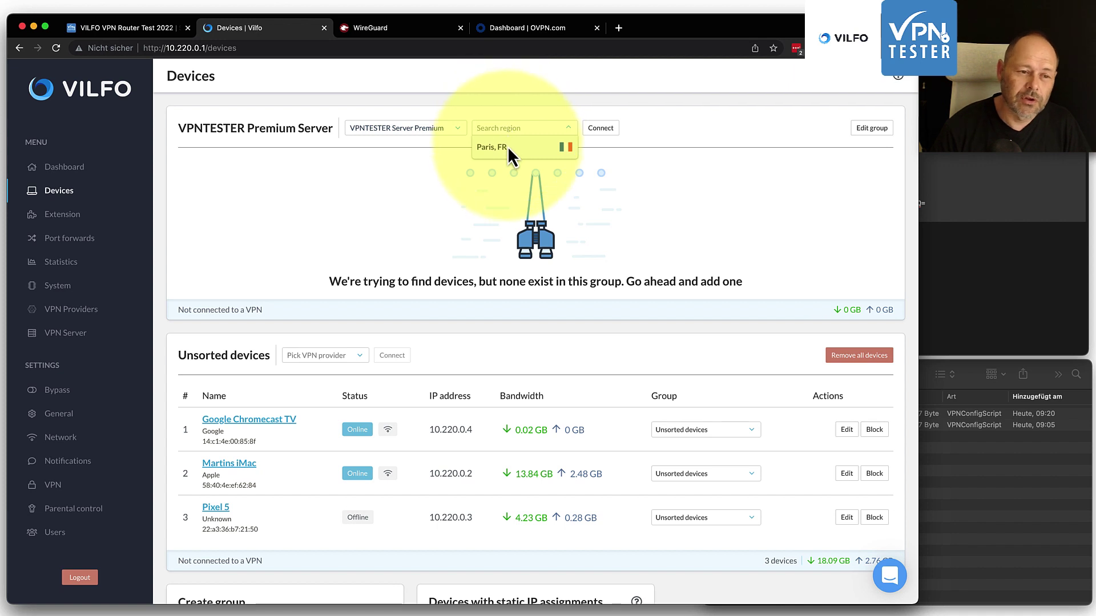
click(507, 147)
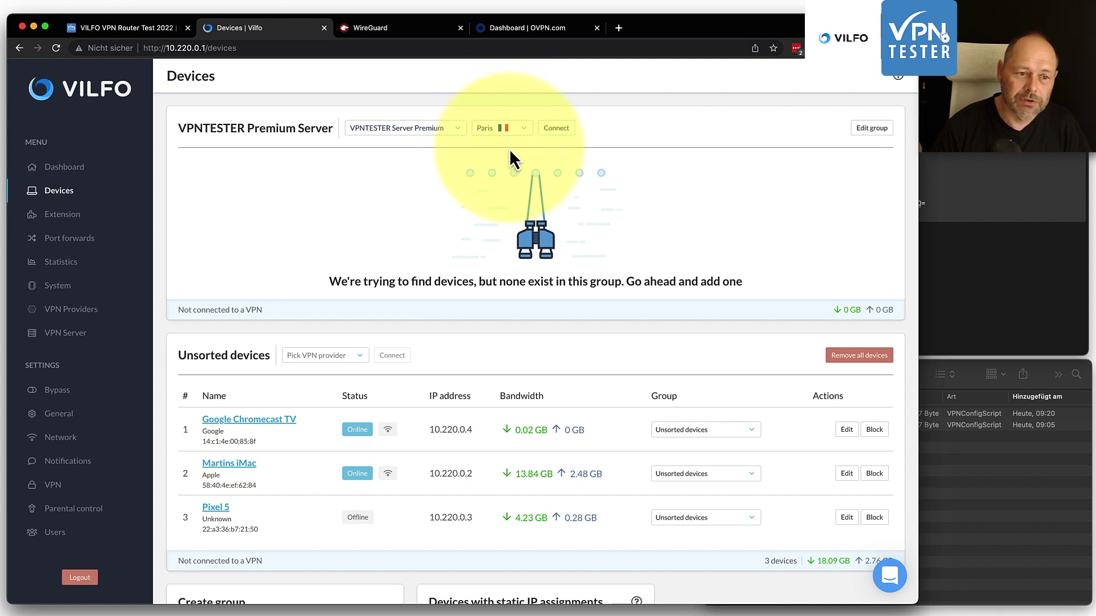
click(557, 128)
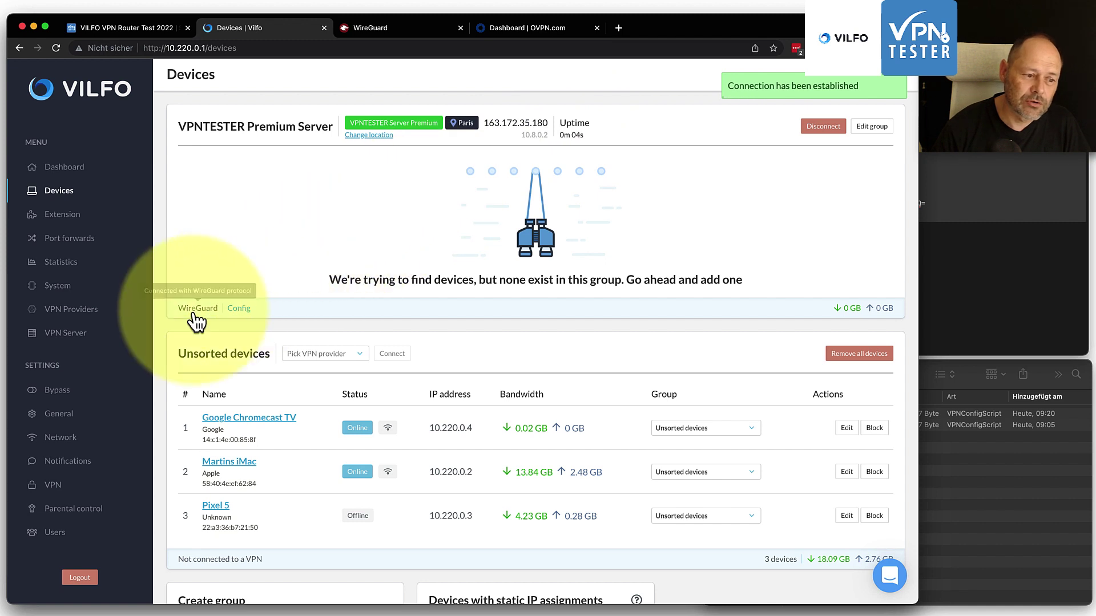
View the generated WireGuard config of the connected group, and move the iMac from the unsorted devices into VPNTESTER Premium Server.
click(240, 310)
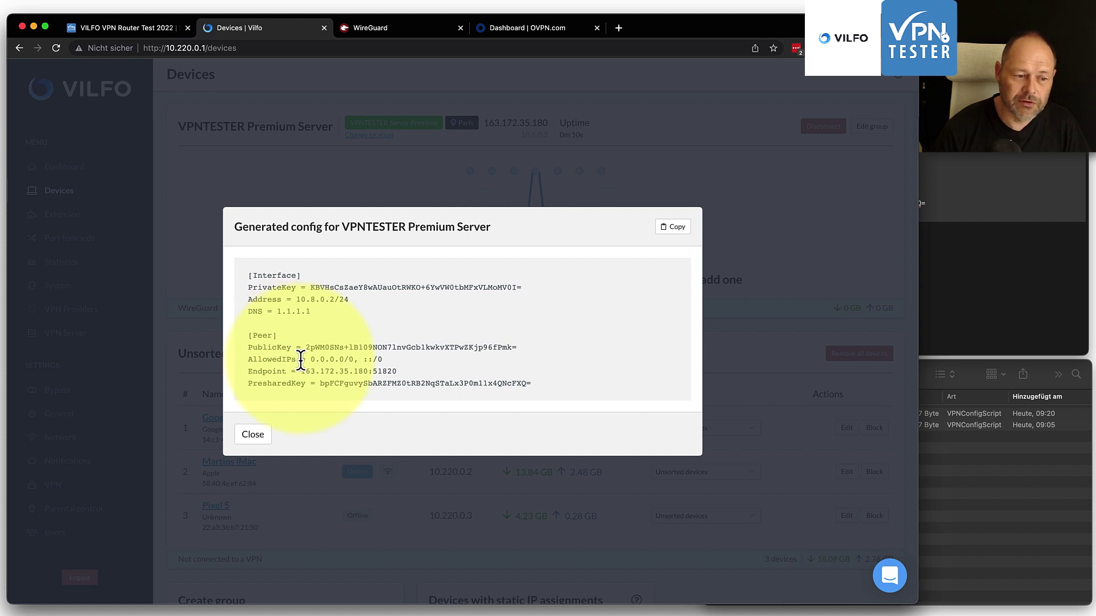
click(254, 436)
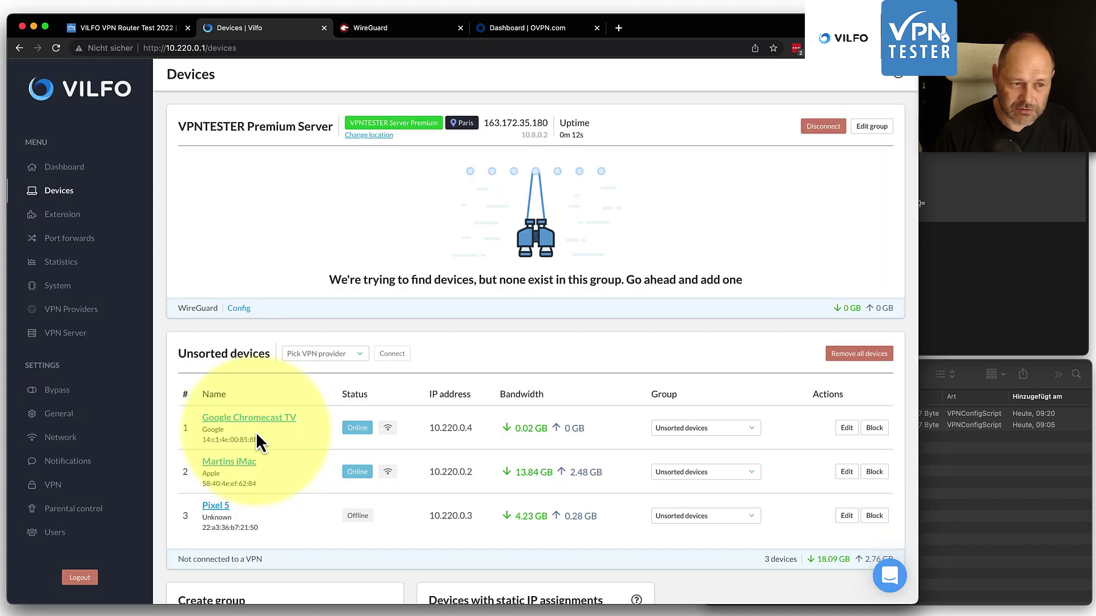
click(743, 475)
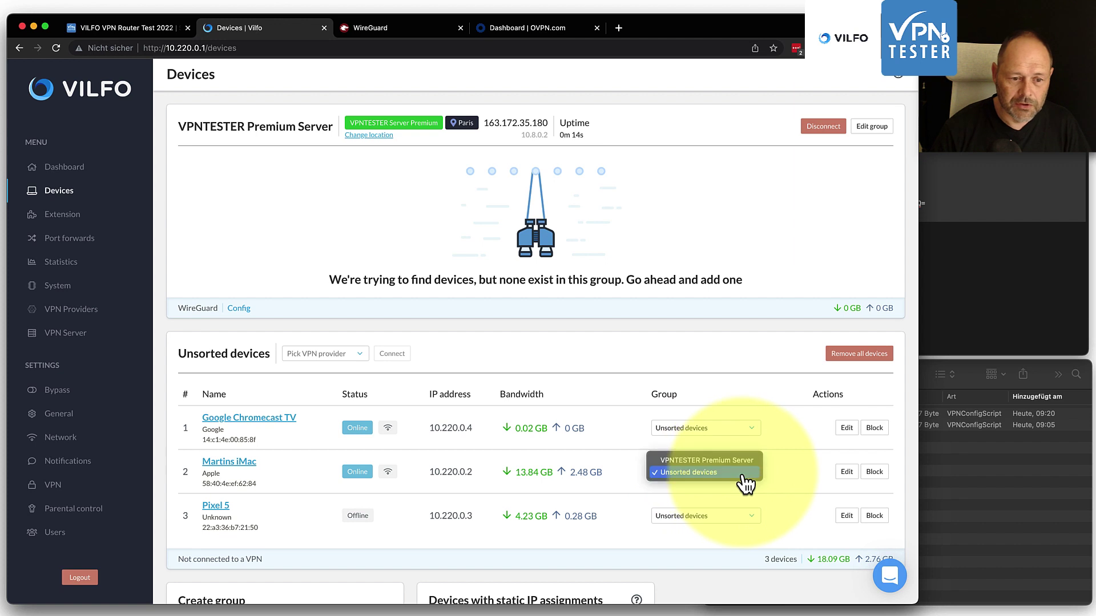
click(726, 459)
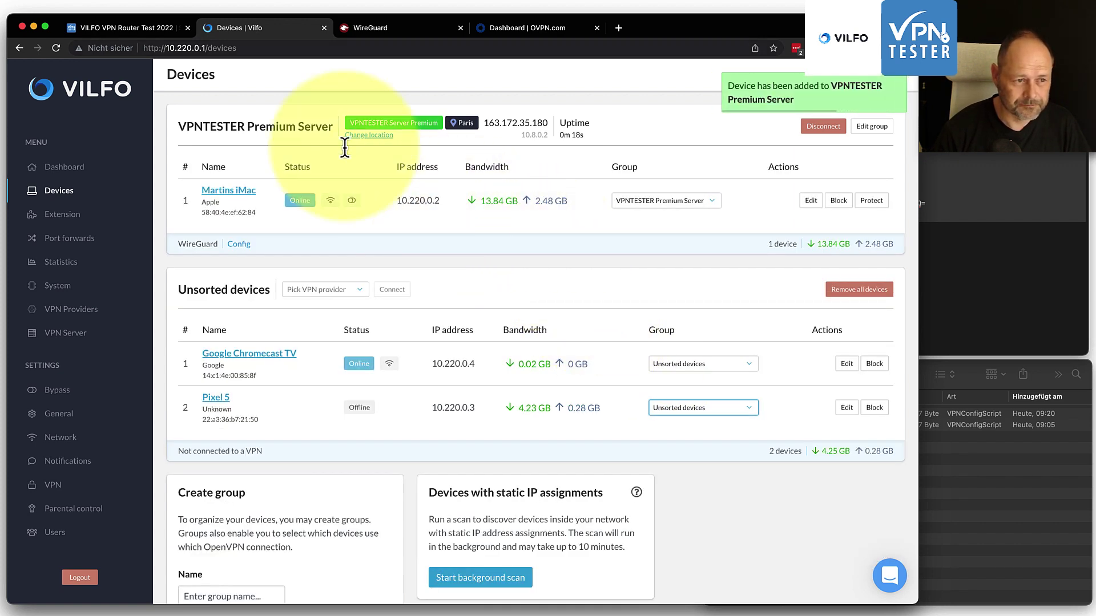
Check the computer's public IP address with the IP address tool on vpntester.org.
click(119, 34)
mouse_move(741, 102)
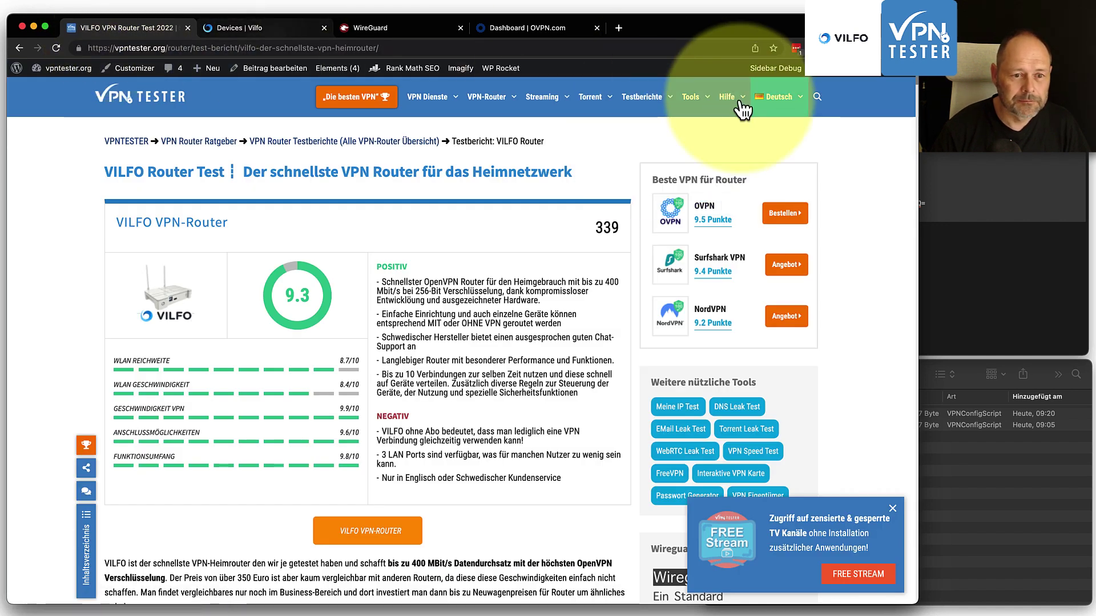
mouse_move(693, 98)
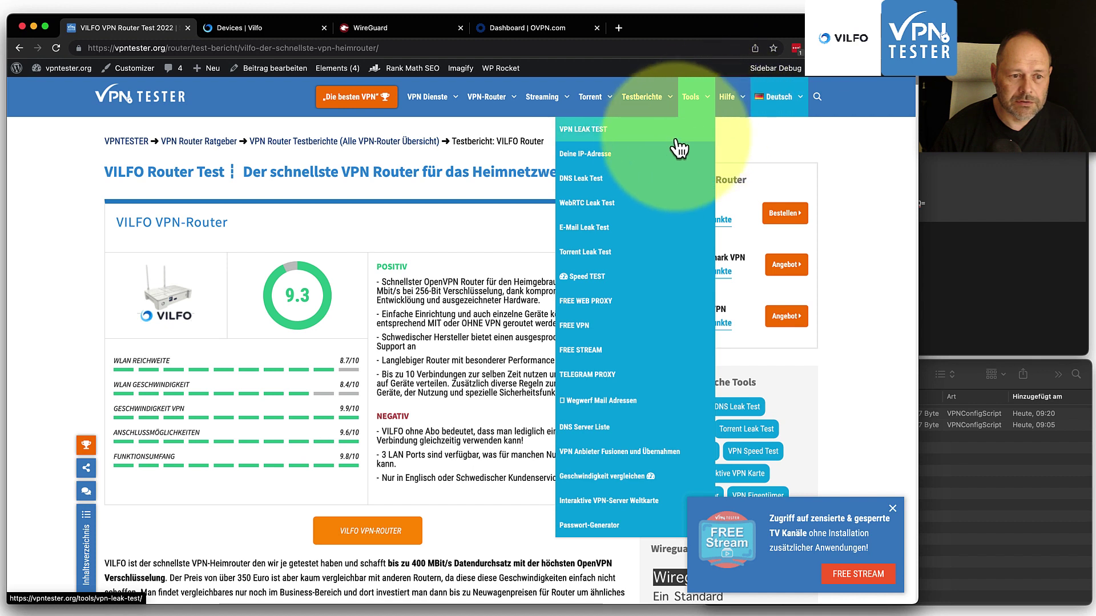
click(656, 162)
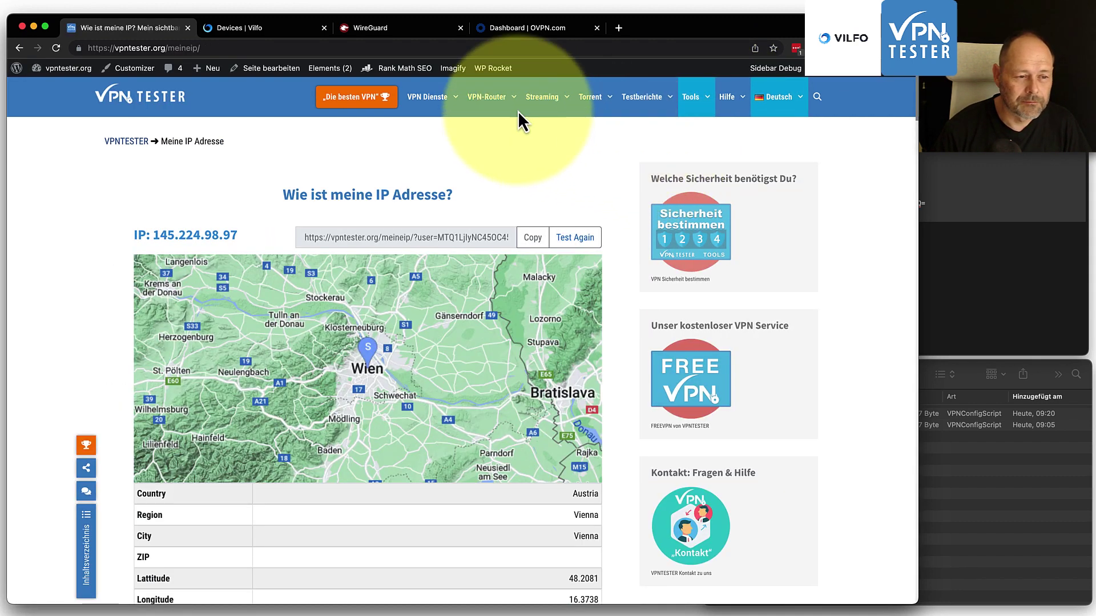
Protect the iMac in the VPNTESTER Premium Server group and recheck its public IP address on vpntester.org.
click(238, 28)
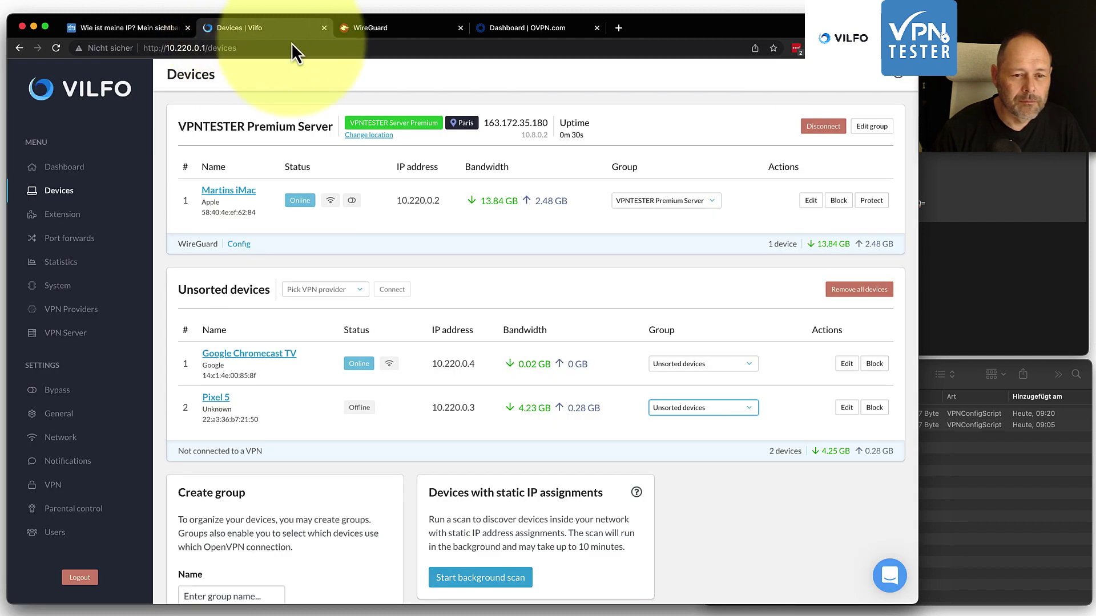
click(869, 202)
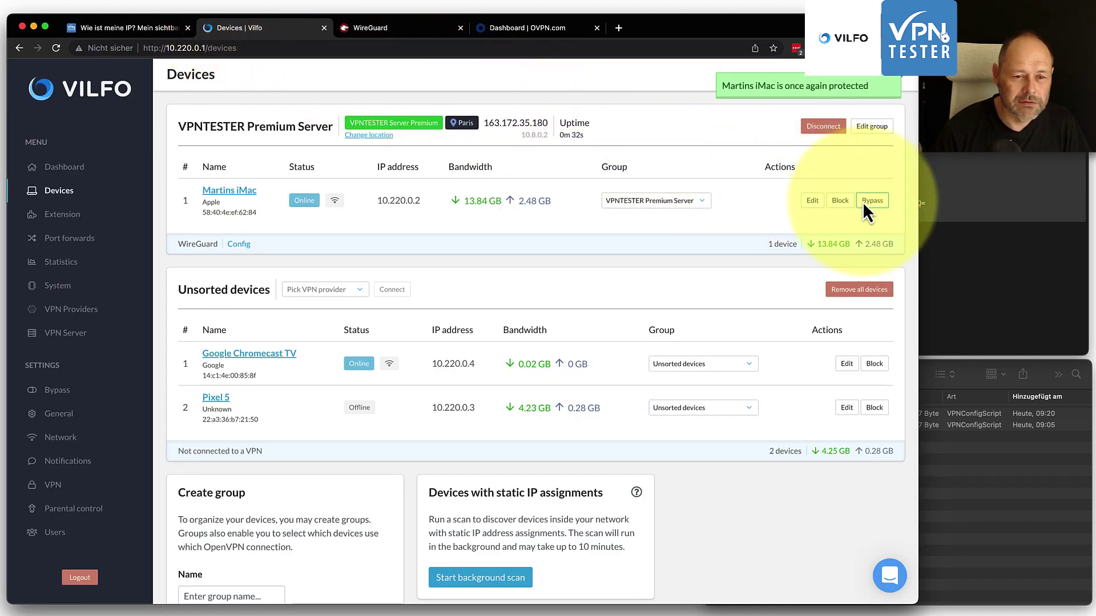
click(153, 31)
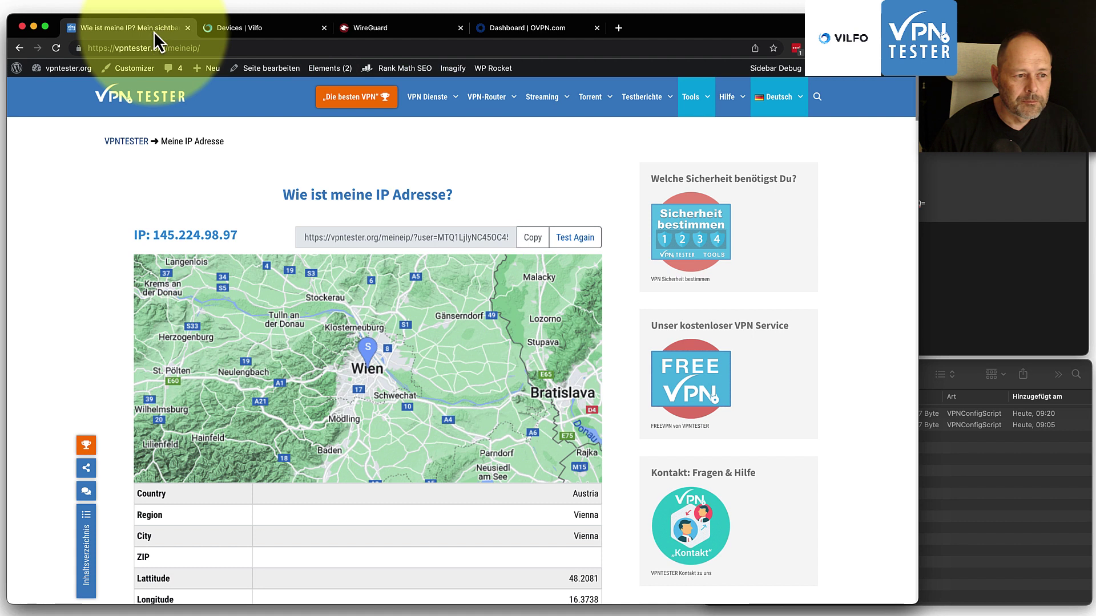
click(22, 50)
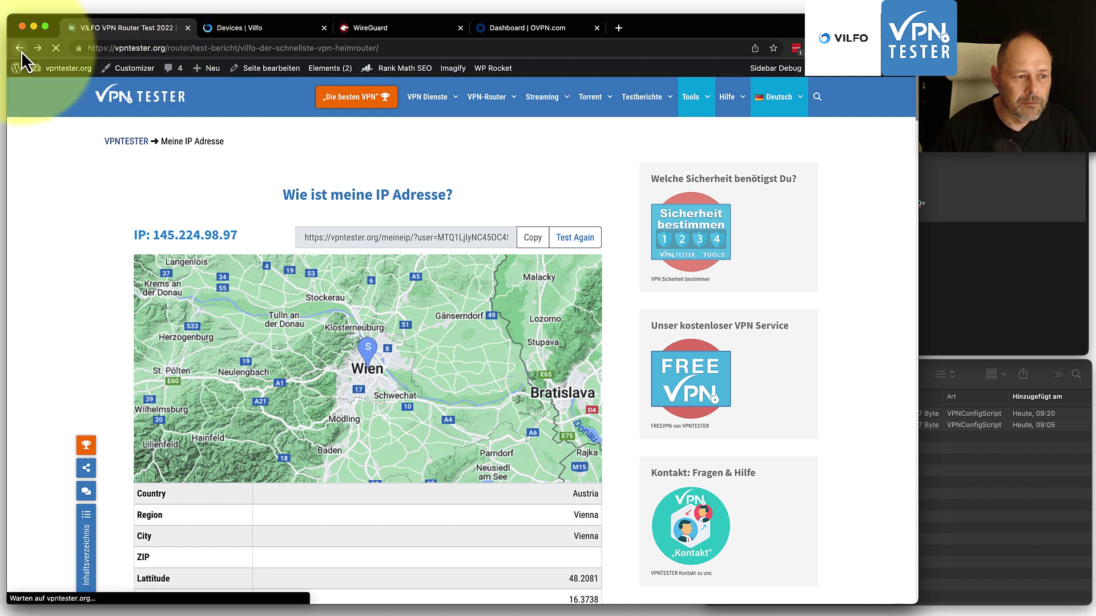
mouse_move(704, 106)
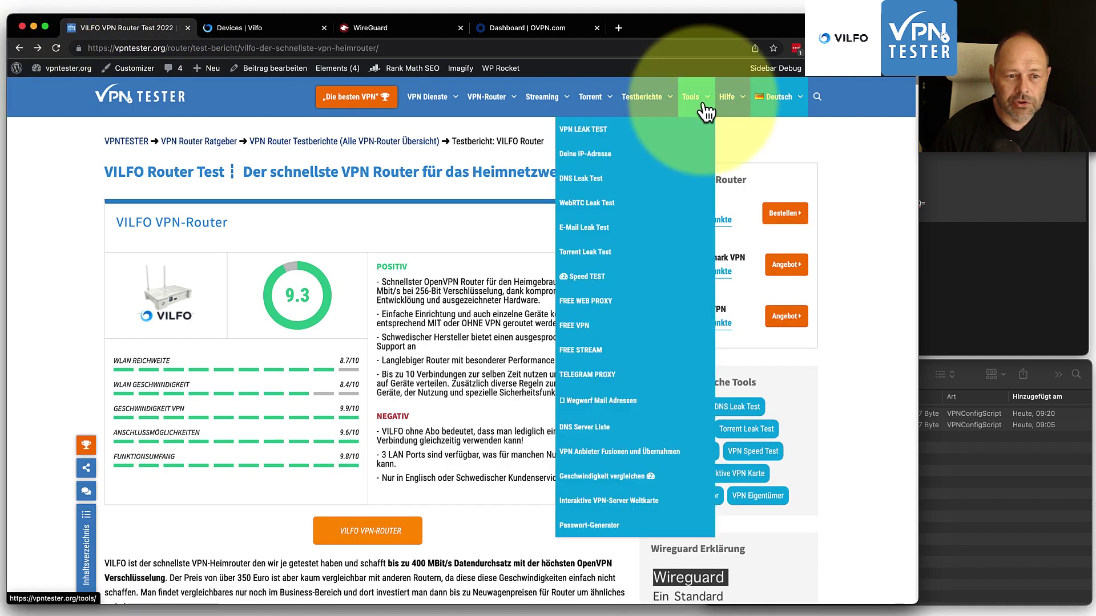
click(655, 156)
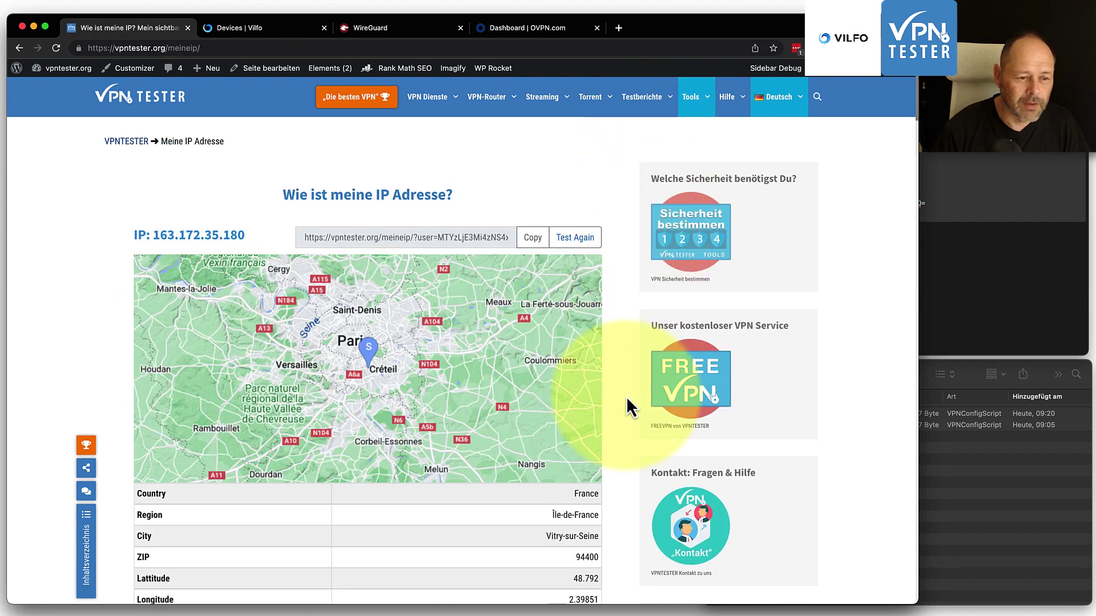
Run the vpntester.org speed test to measure the connection over the VPN.
mouse_move(709, 108)
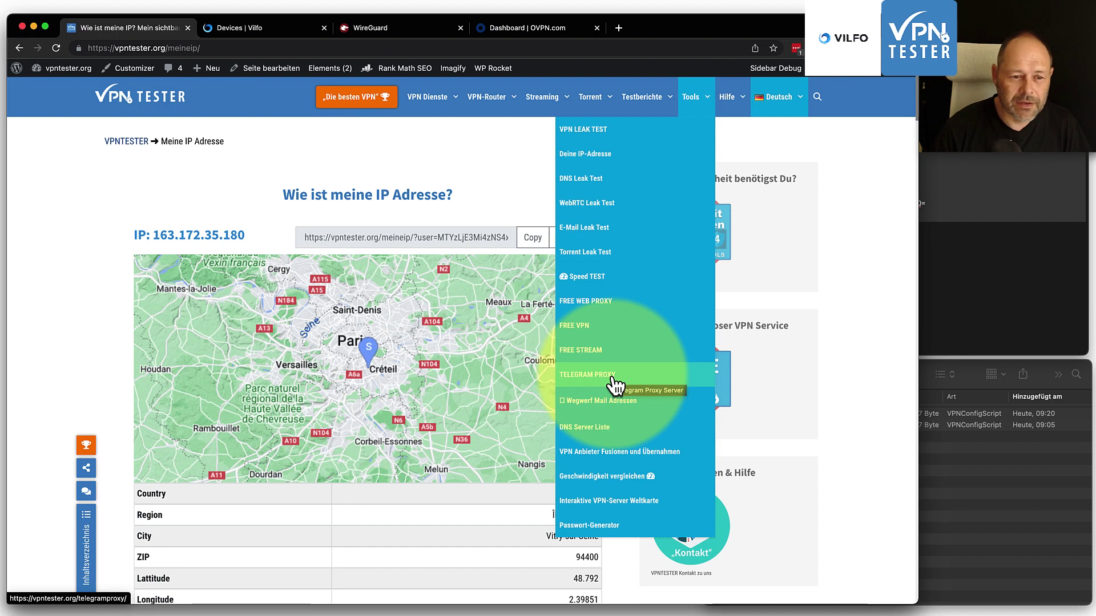
click(596, 278)
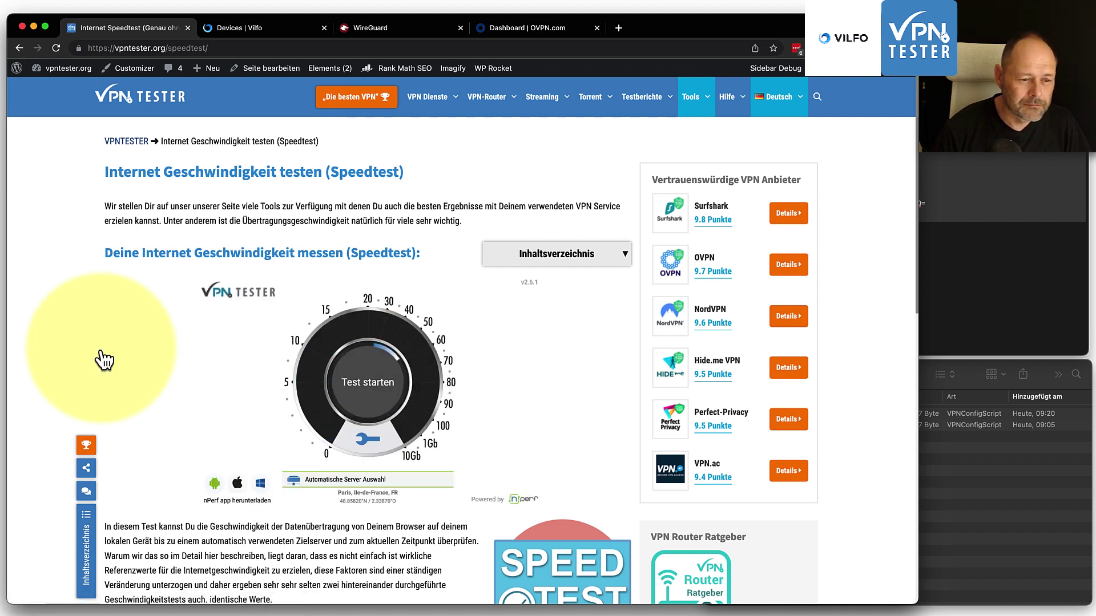
click(369, 382)
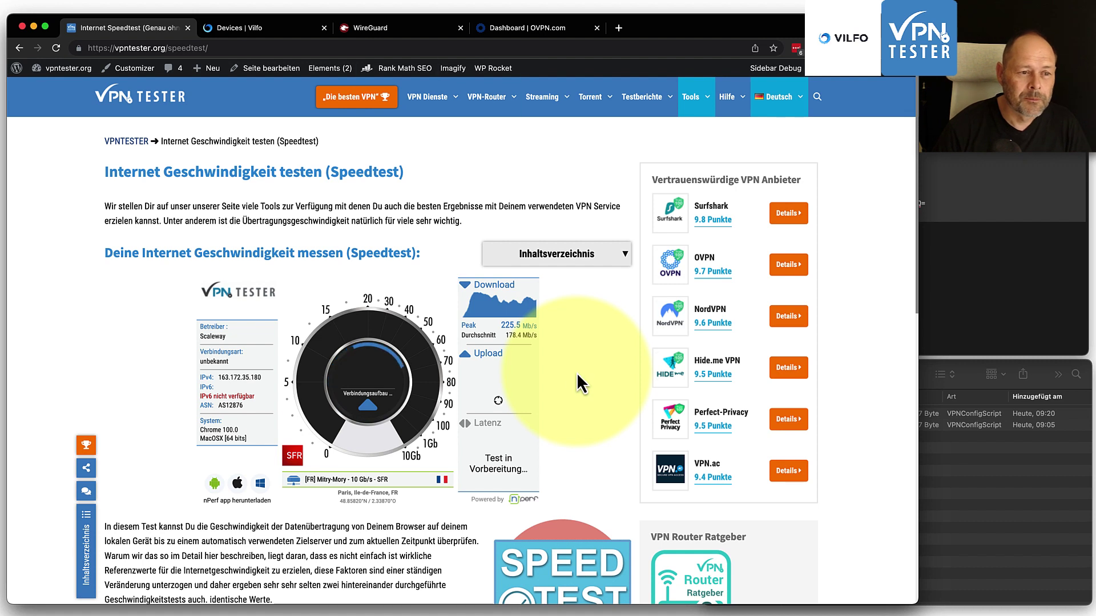
Return to the Vilfo devices overview and create another device group named "Surfshark".
click(224, 29)
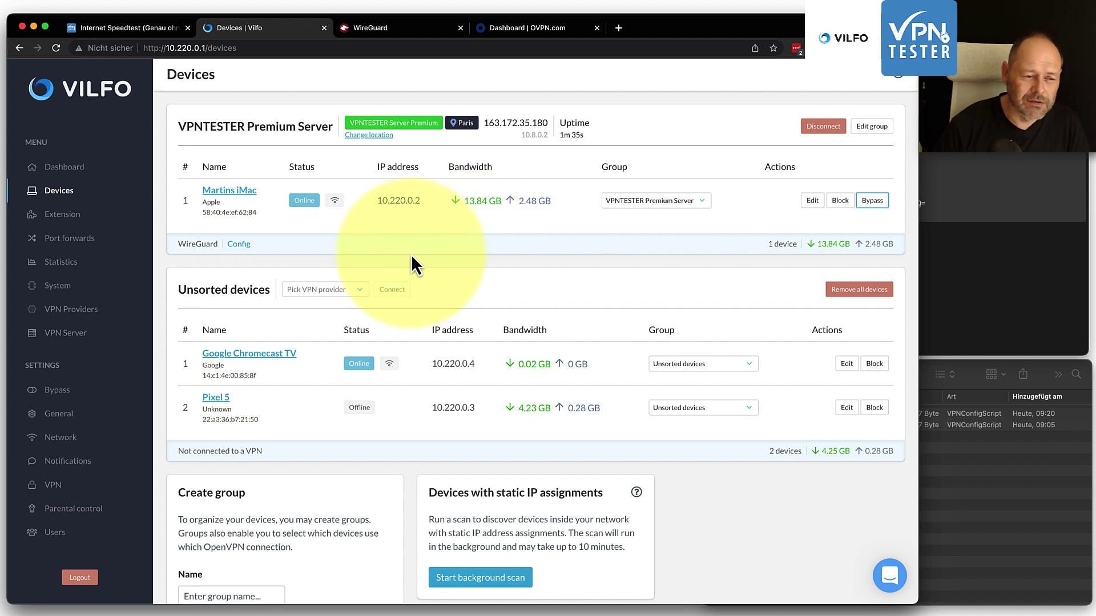
scroll(410, 255, down, 2)
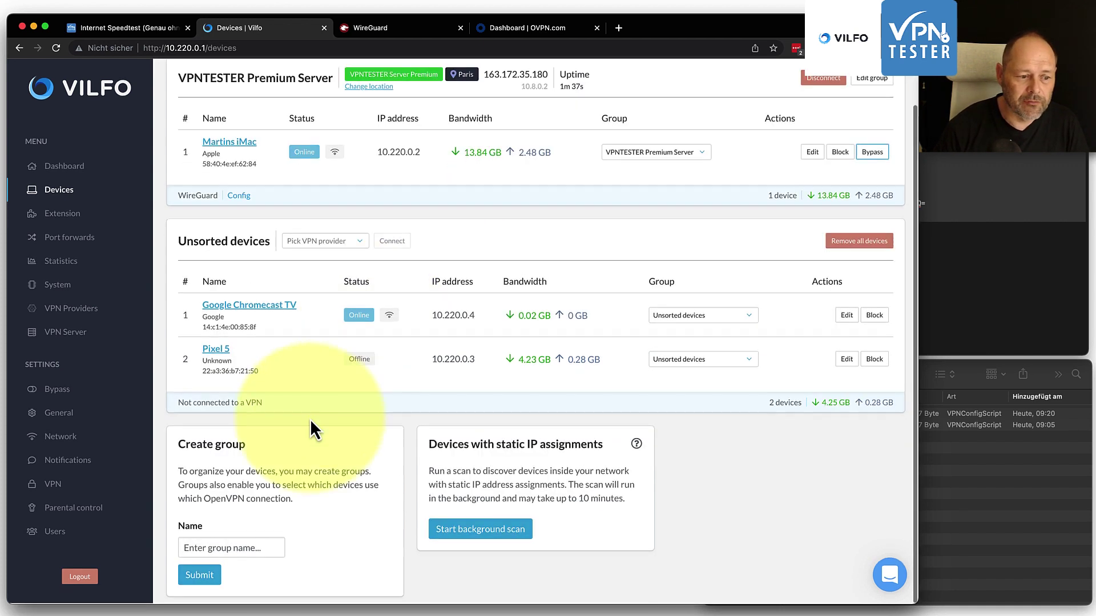
click(233, 547)
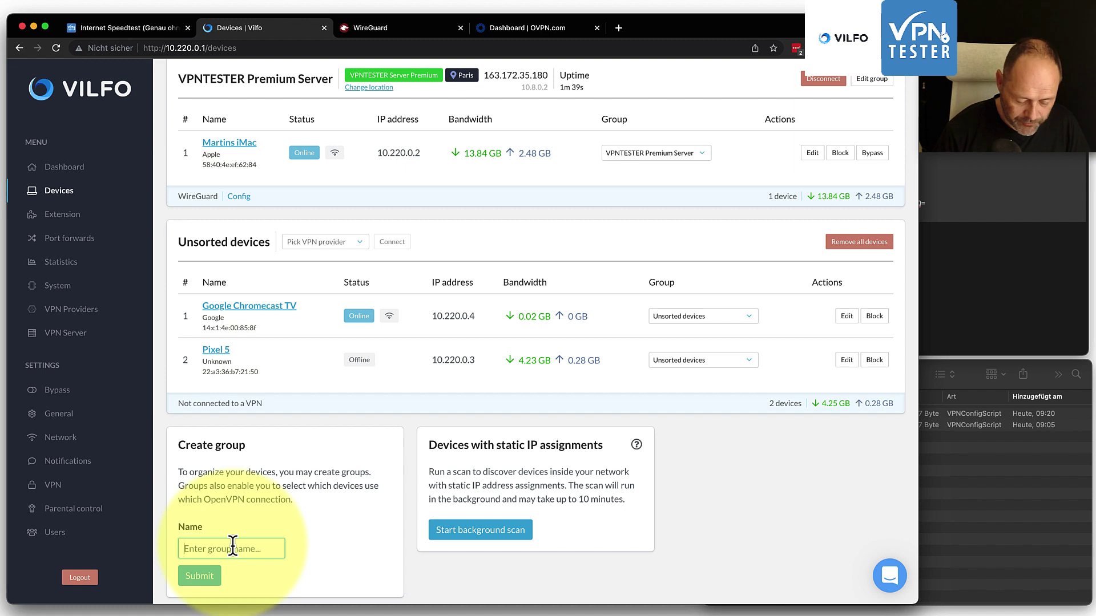
text(Su)
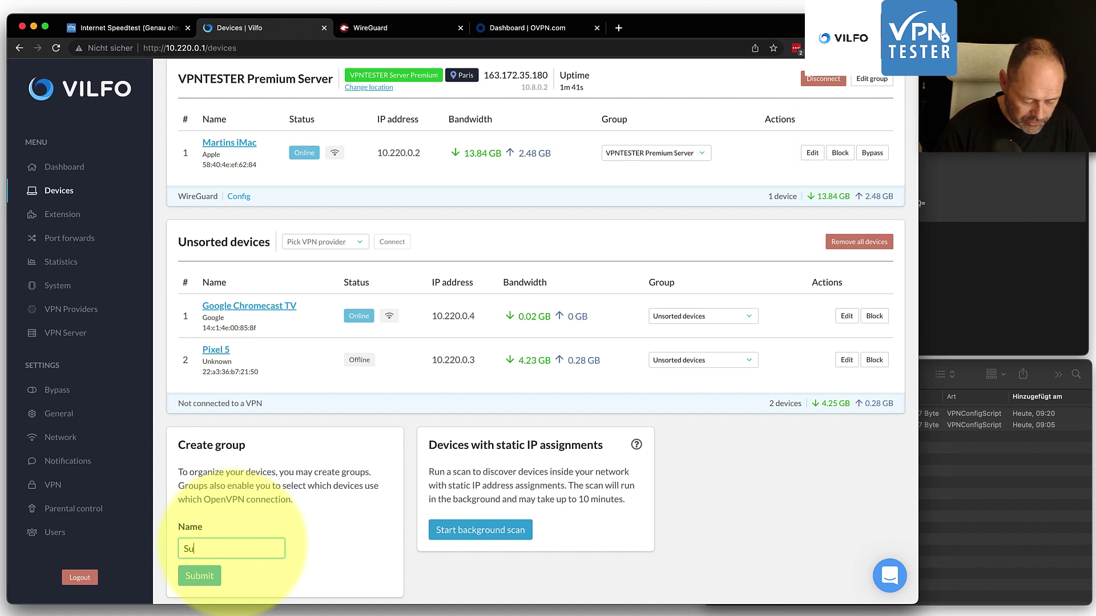
click(199, 575)
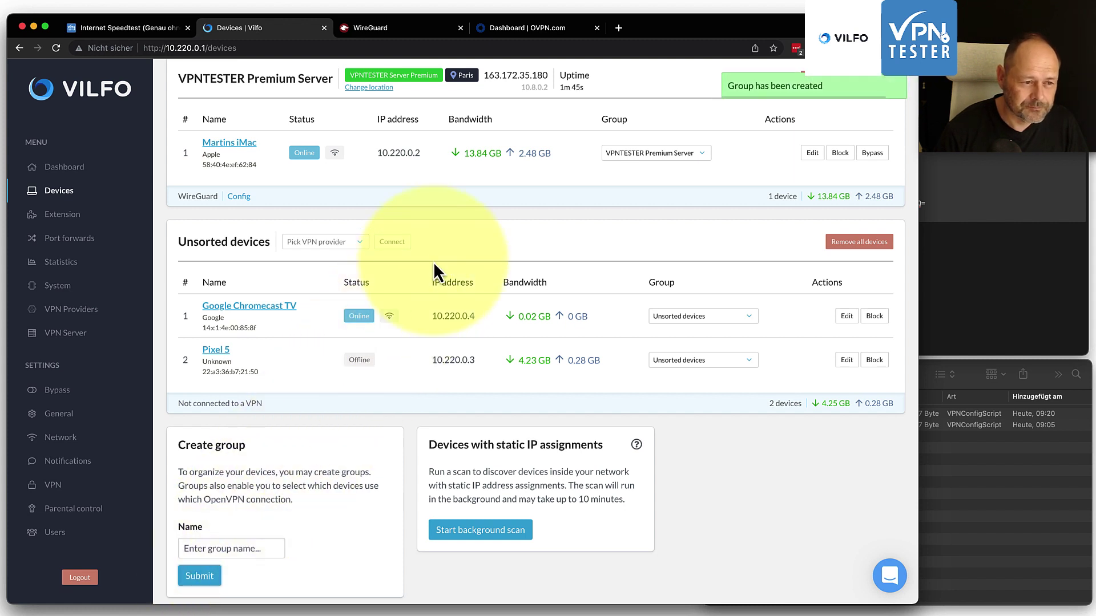
Move the iMac from the VPNTESTER Premium Server group into the Surfshark group.
scroll(433, 262, up, 5)
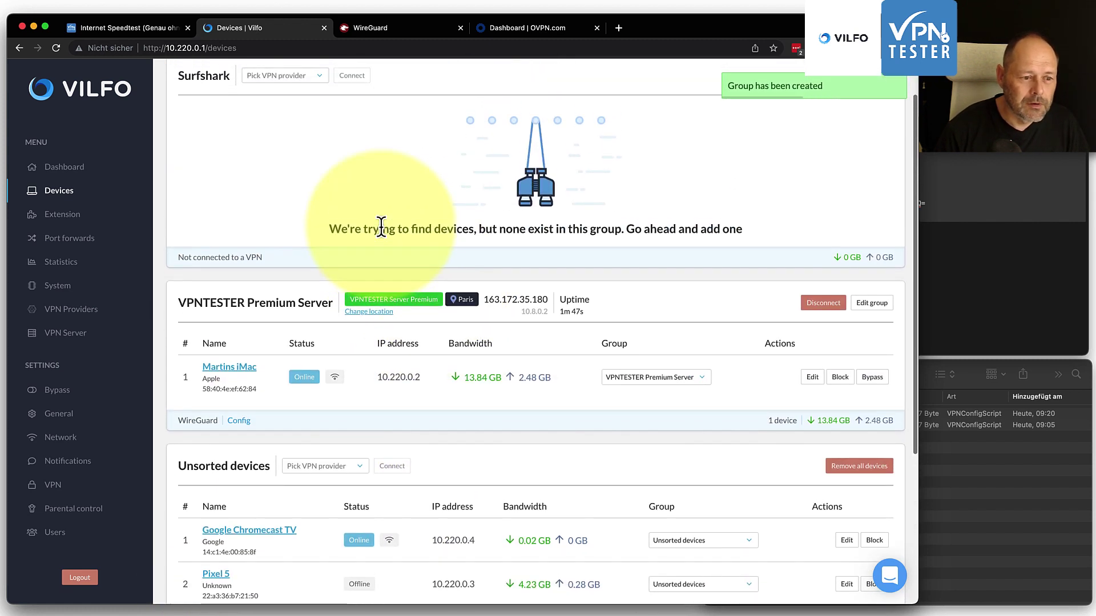
click(665, 376)
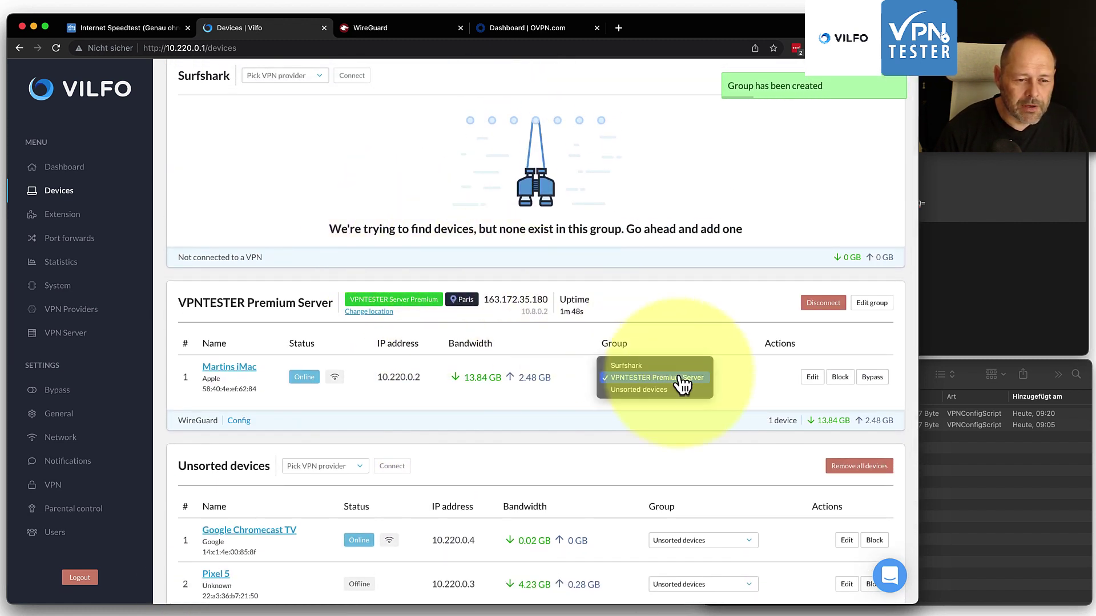
click(624, 364)
Connect the Surfshark group to the Surfshark provider with the Vienna, AT region.
scroll(351, 289, up, 2)
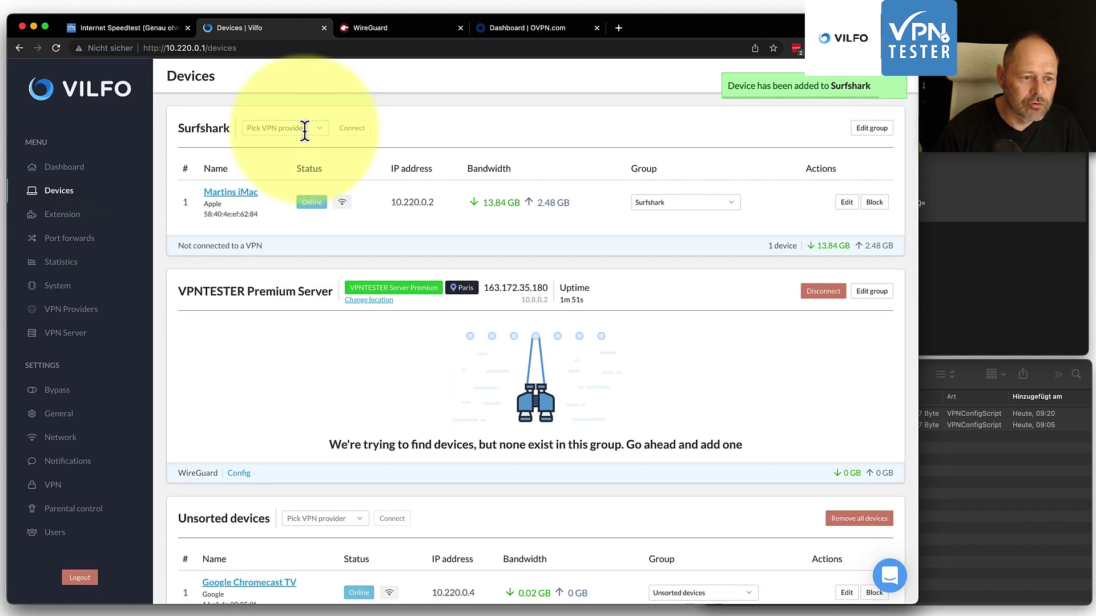
click(305, 130)
click(285, 182)
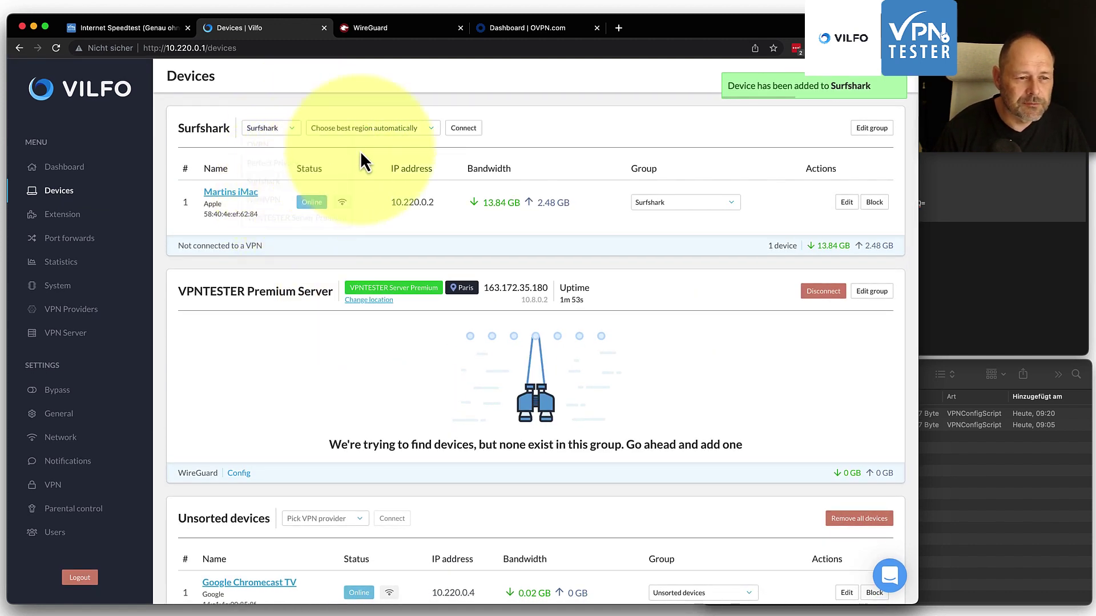
click(400, 128)
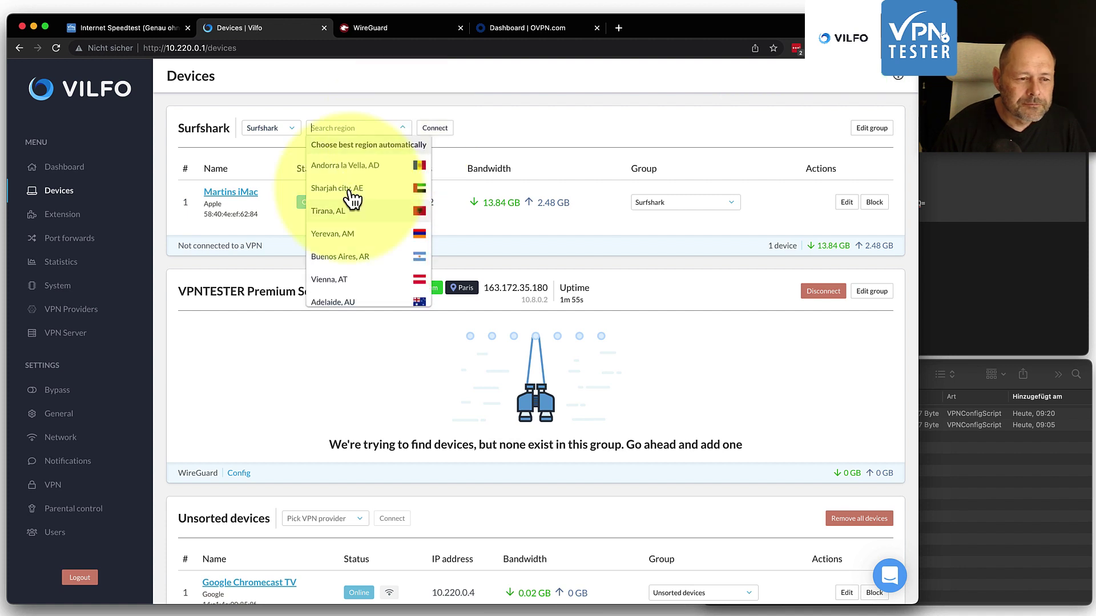
click(348, 279)
click(397, 128)
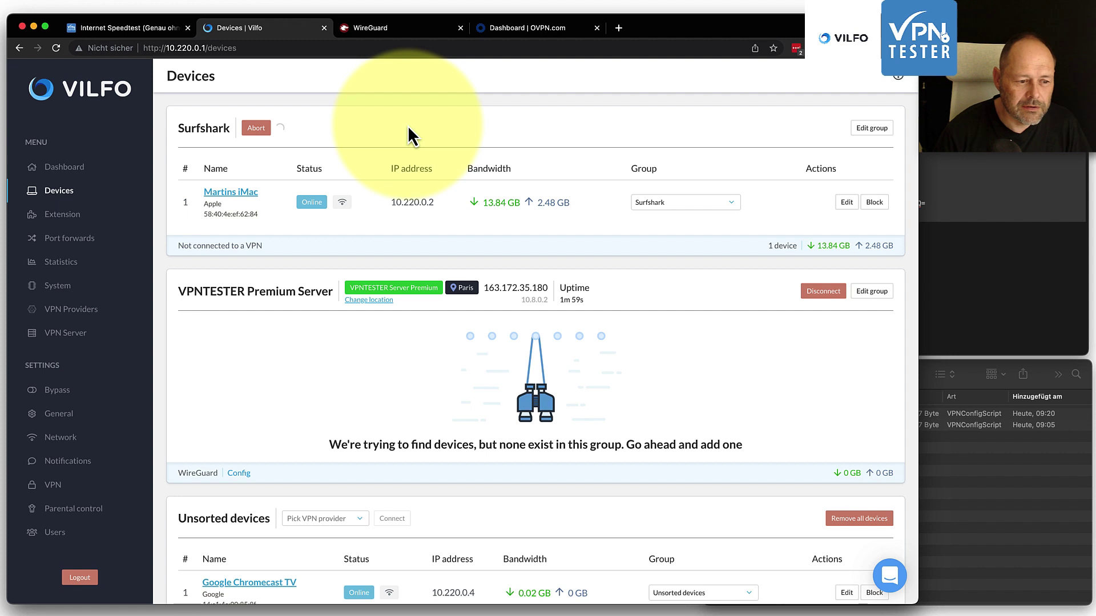
Move the Pixel 5 from the unsorted devices into the VPNTESTER Premium Server group.
scroll(426, 166, down, 2)
click(682, 591)
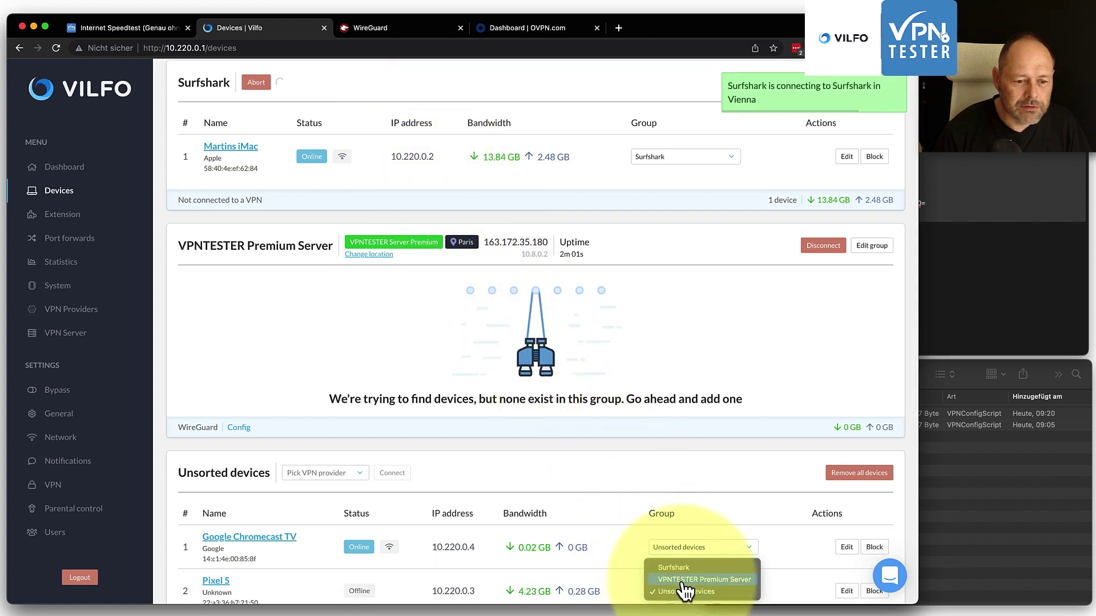
click(685, 580)
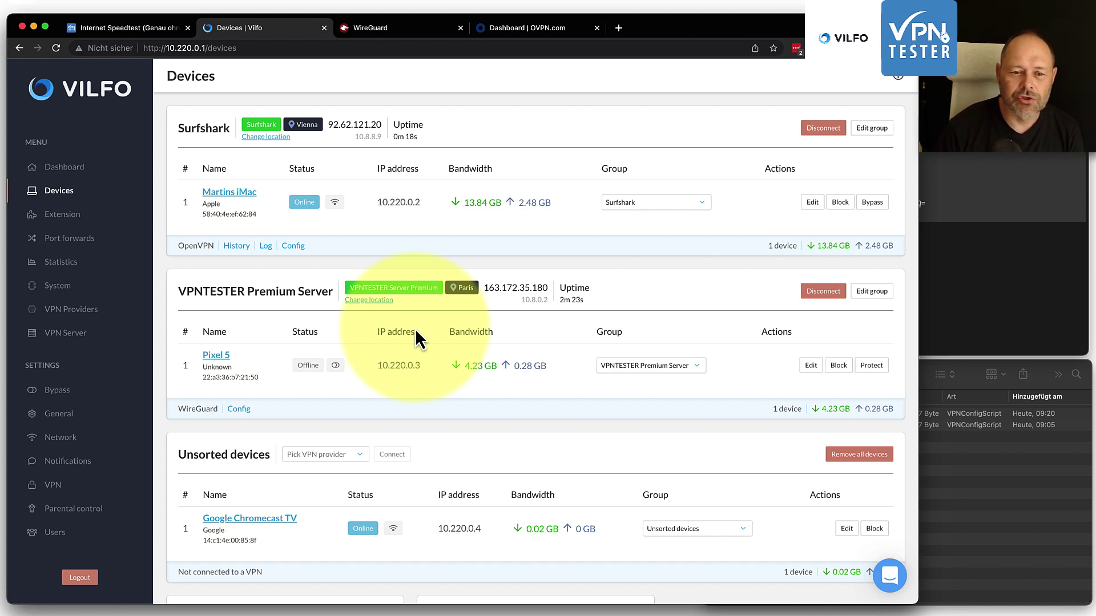
View Vilfo's VPN providers, then switch to the OVPN account and open its WireGuard configuration files after checking key management.
click(72, 317)
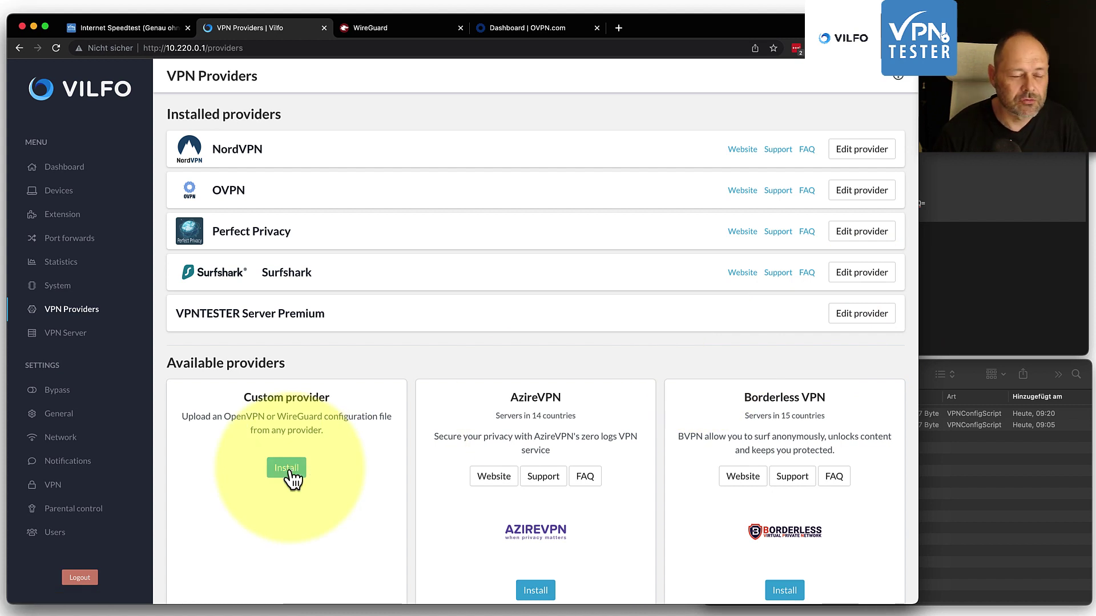
click(536, 30)
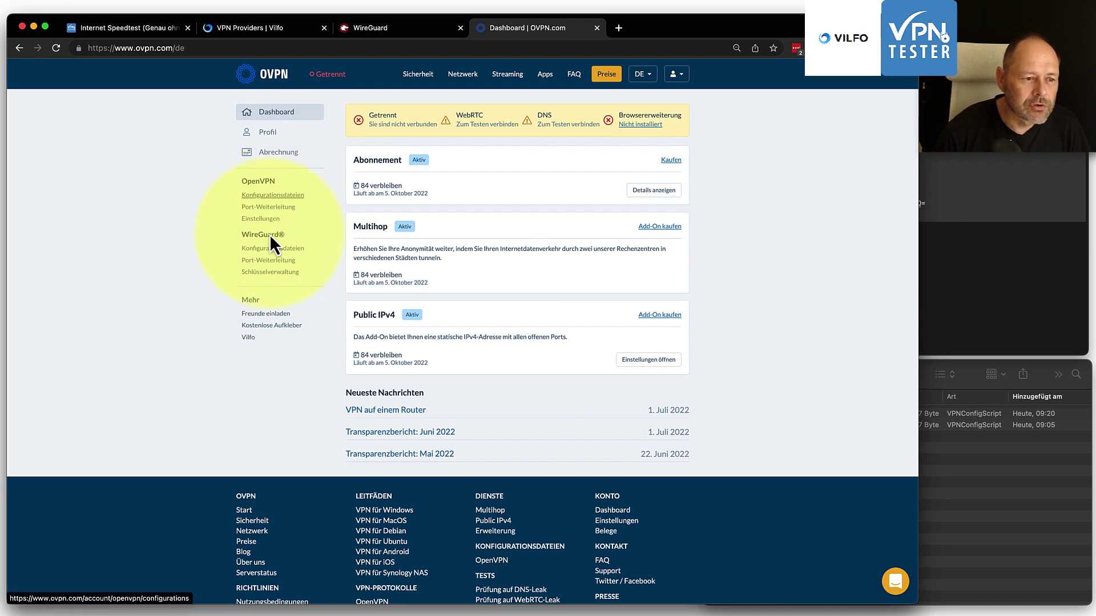
click(270, 272)
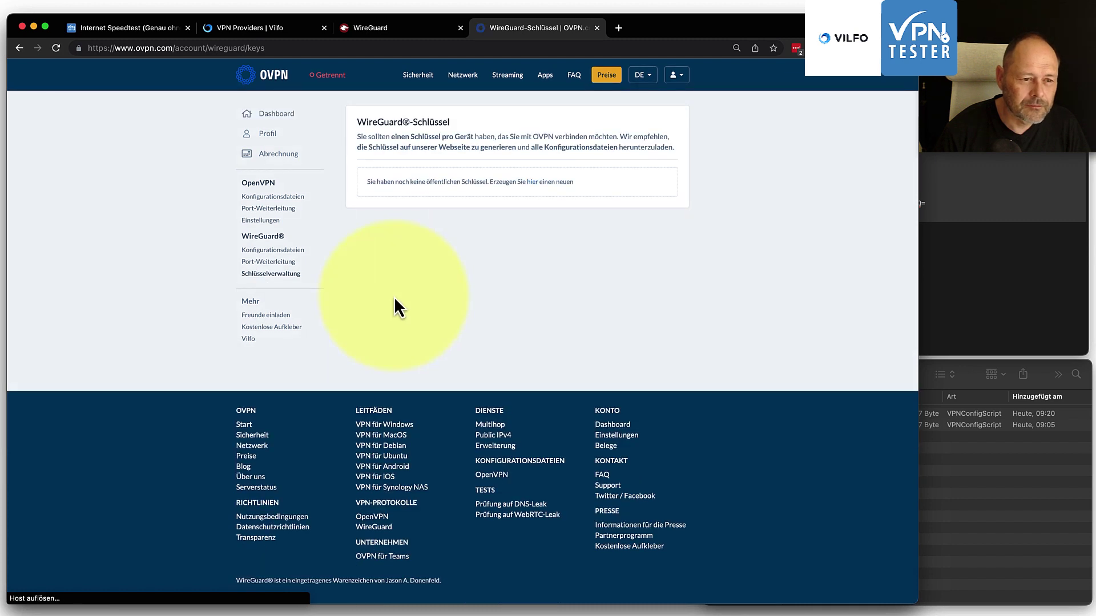
click(266, 251)
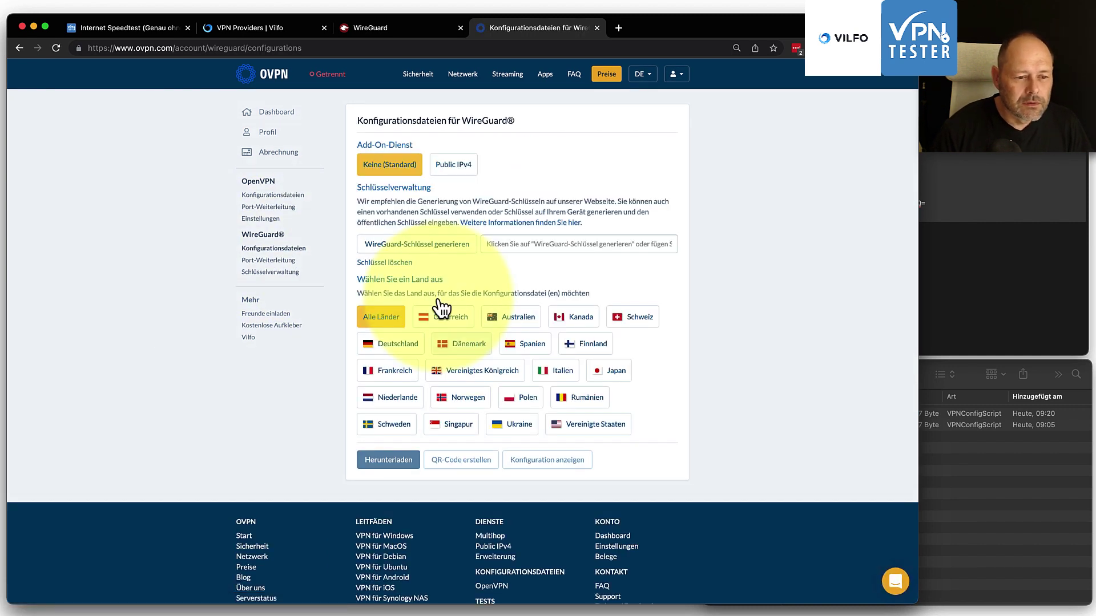
Choose Schweden as the country, Stockholm as the region and VPN61 as the server for the WireGuard configuration.
click(378, 429)
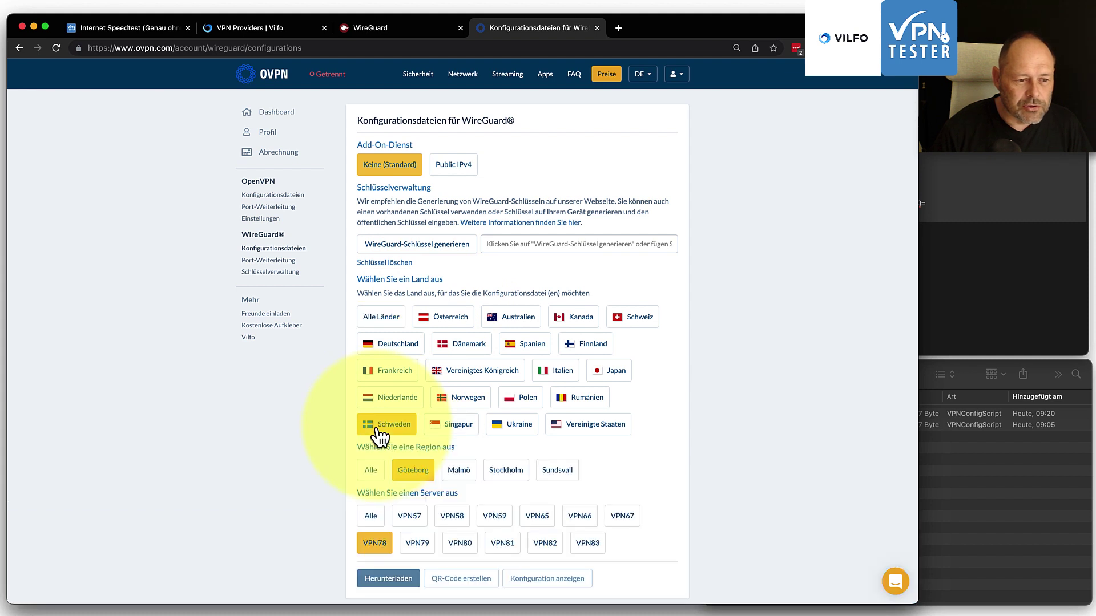
scroll(377, 426, down, 5)
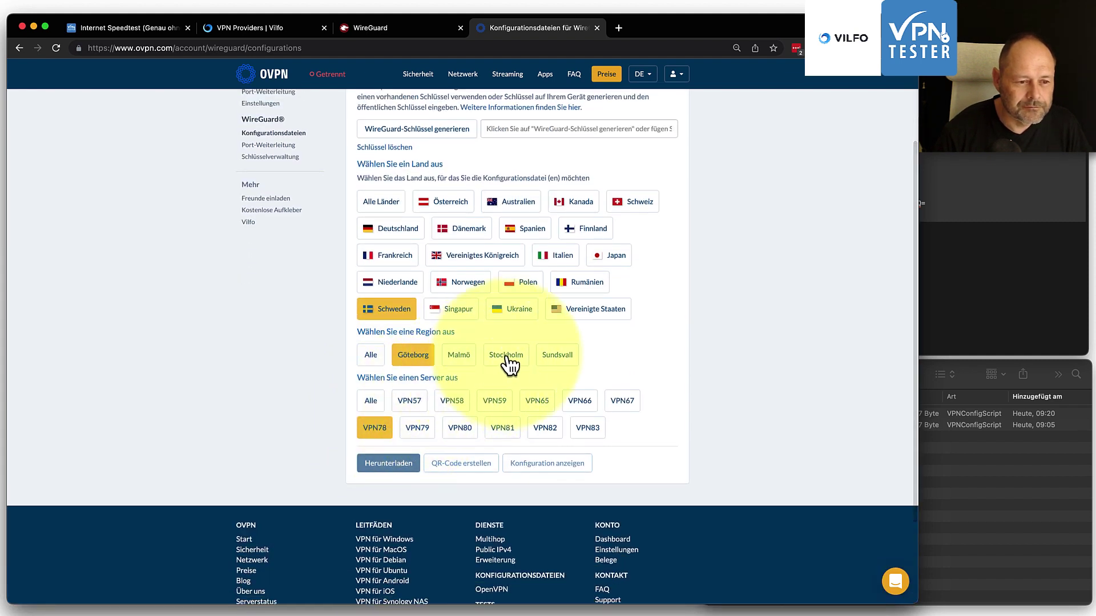
click(507, 357)
click(421, 484)
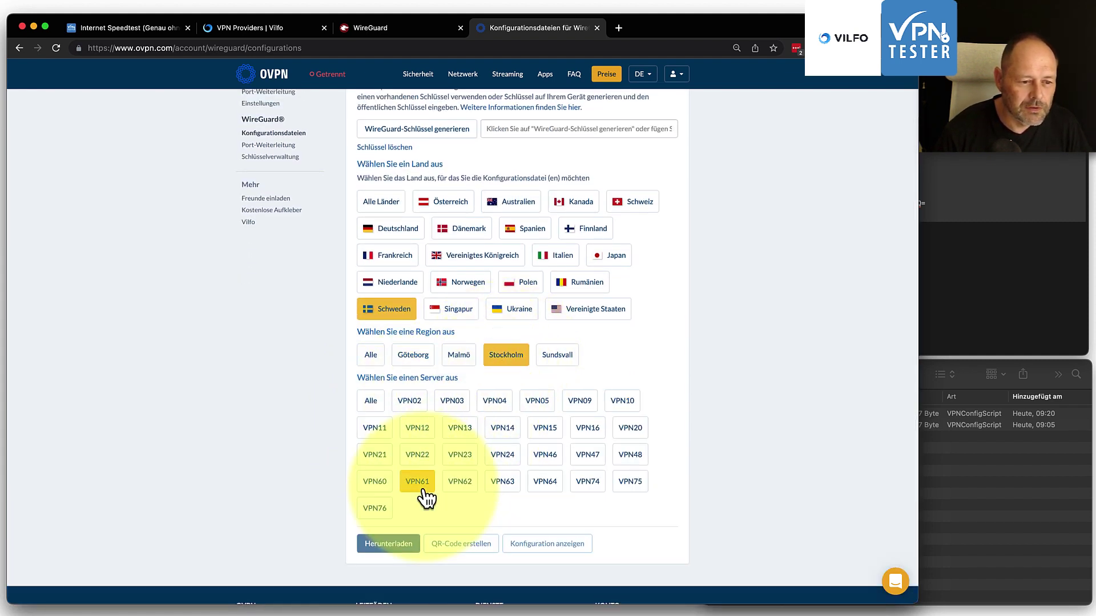
Generate a WireGuard key on the OVPN page and show the configuration for the chosen server.
scroll(409, 518, down, 1)
scroll(387, 320, up, 3)
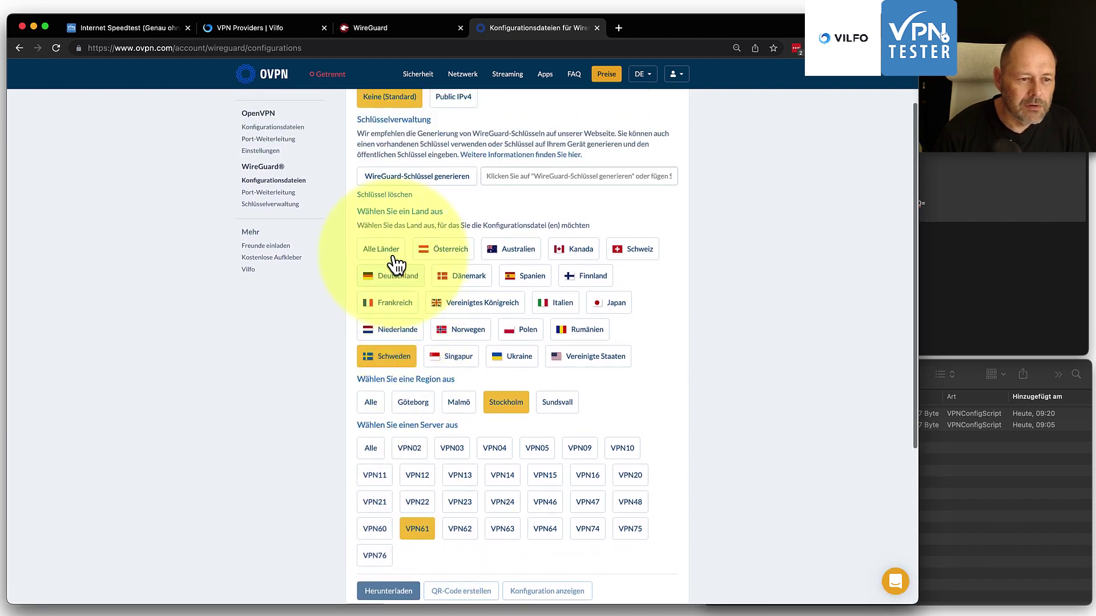
click(395, 181)
scroll(451, 479, down, 1)
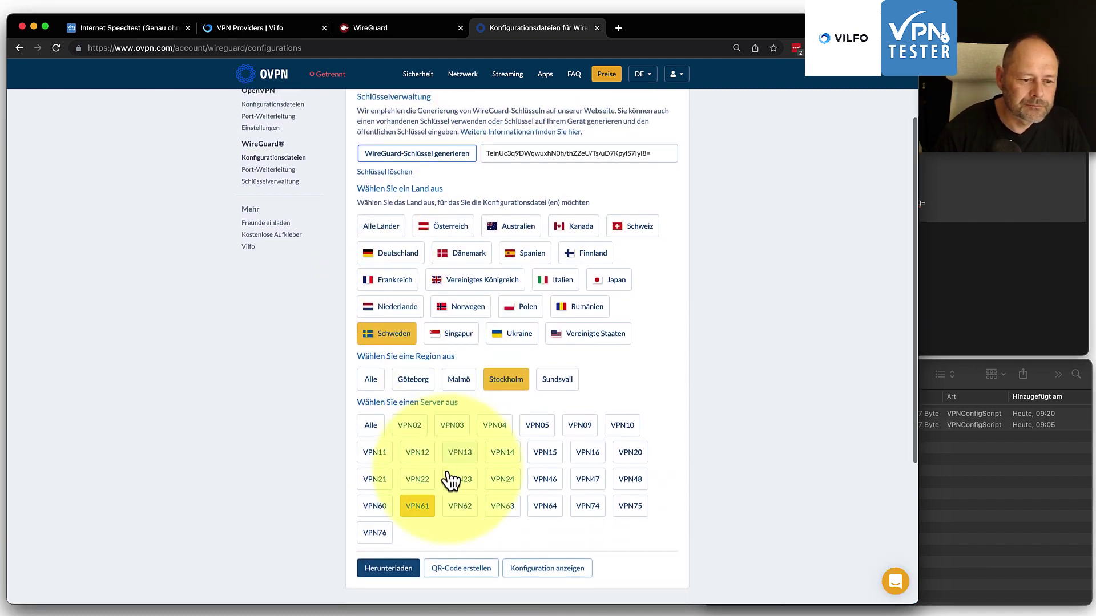
scroll(497, 508, down, 3)
click(546, 484)
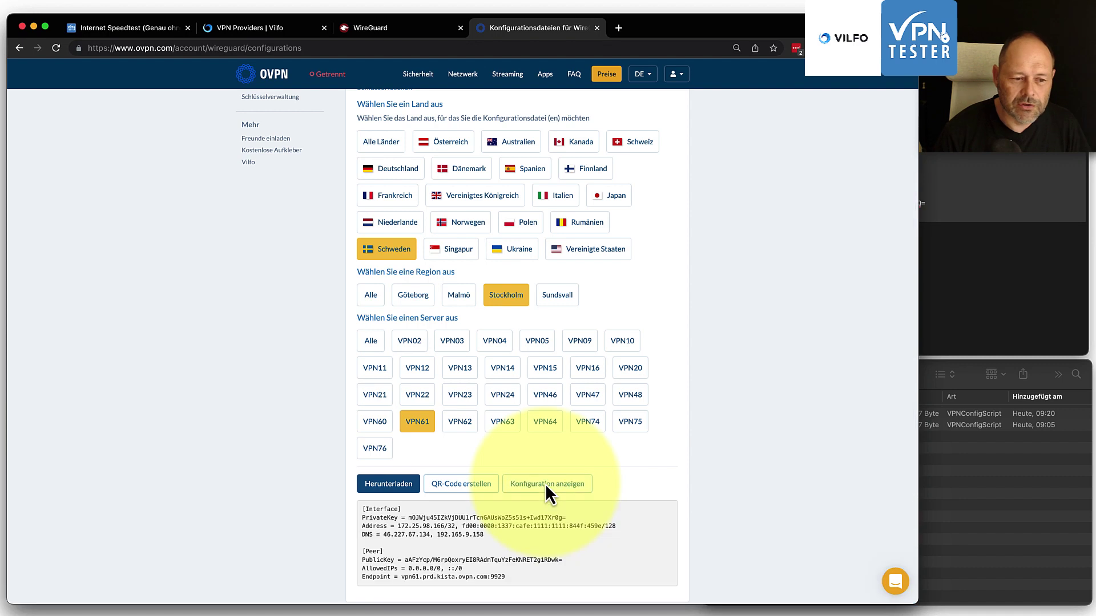
Copy the displayed WireGuard configuration with its private key, paste it into a new custom provider in Vilfo and upload it.
drag(361, 507, 375, 456)
right_click(376, 457)
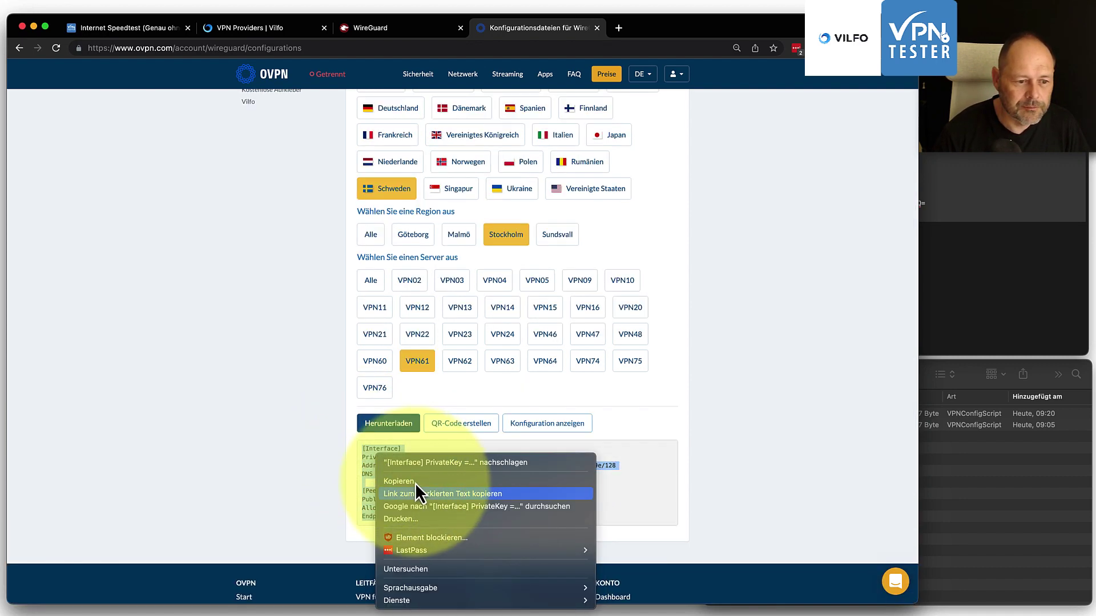
drag(271, 149, 408, 330)
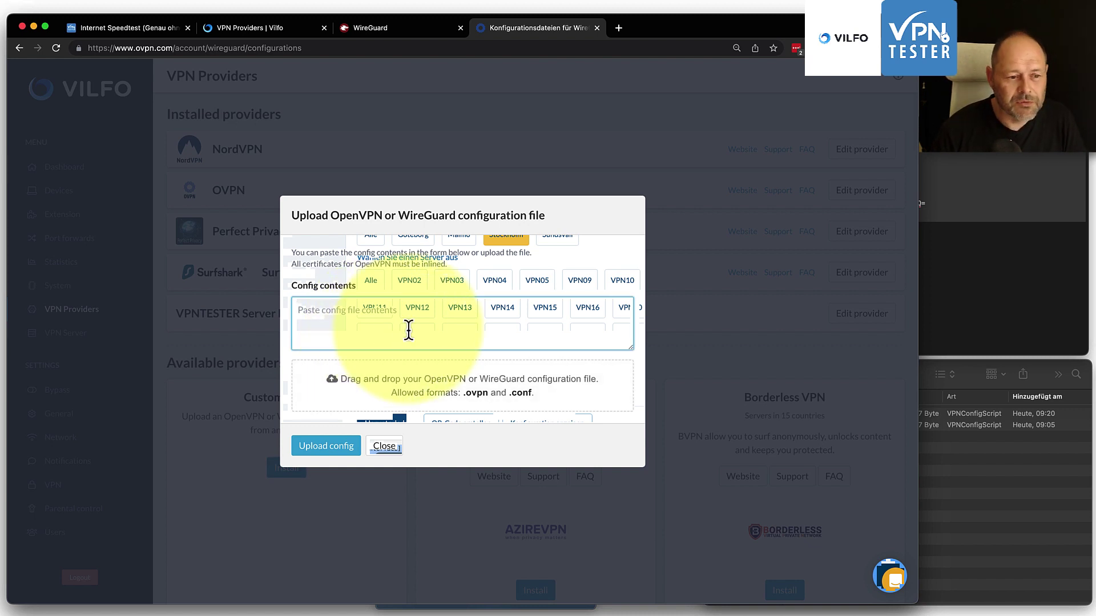
drag(409, 330, 406, 332)
click(329, 450)
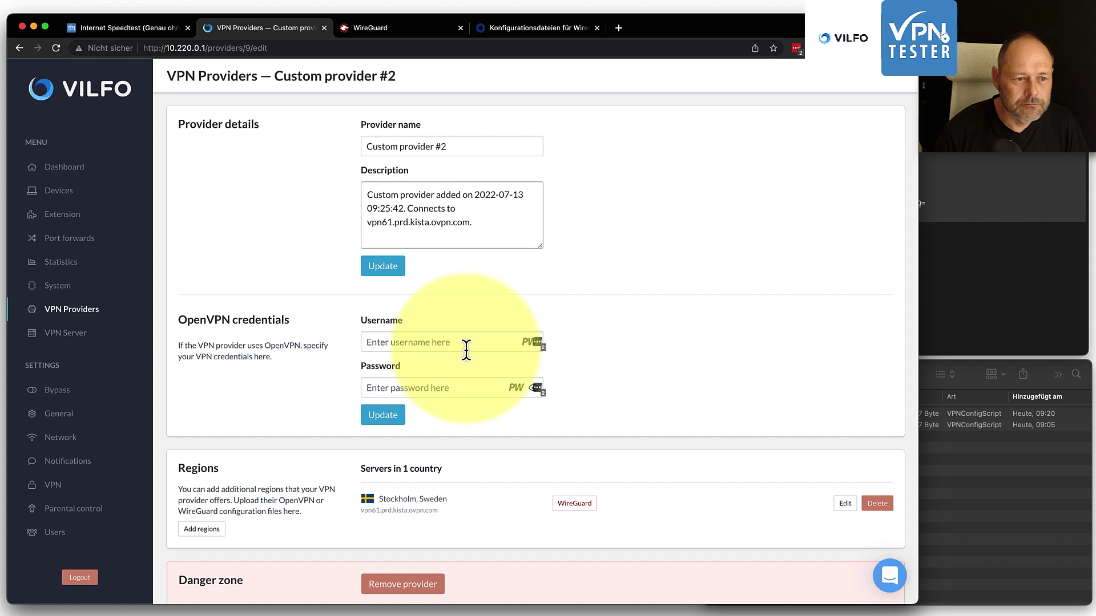
Rename the new custom provider "OVPN Wireguard Test" and save its details.
text(OV)
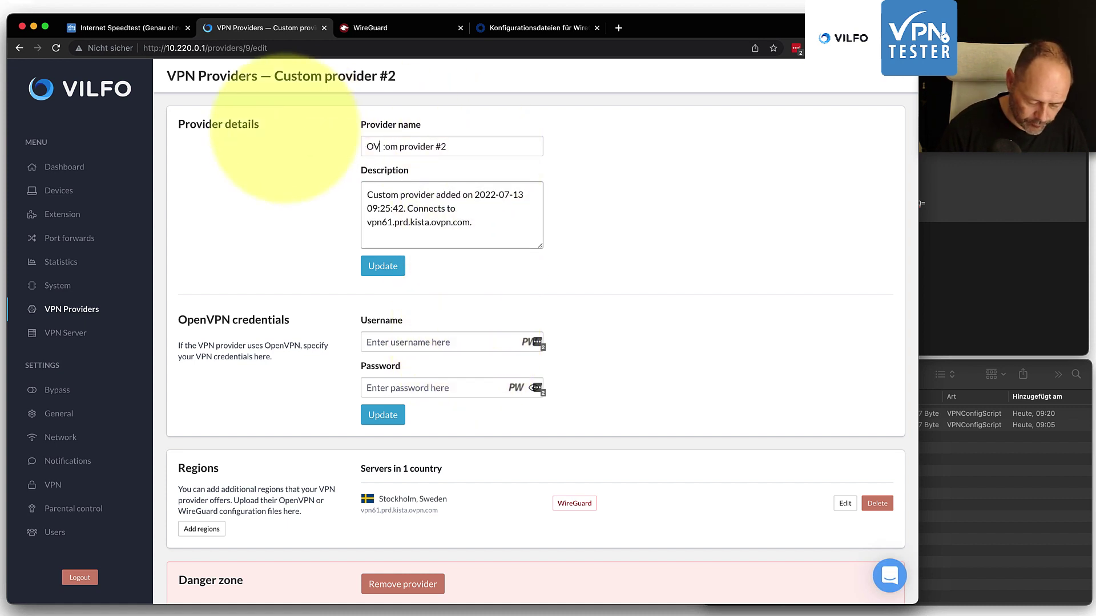
text(PN Wiregua)
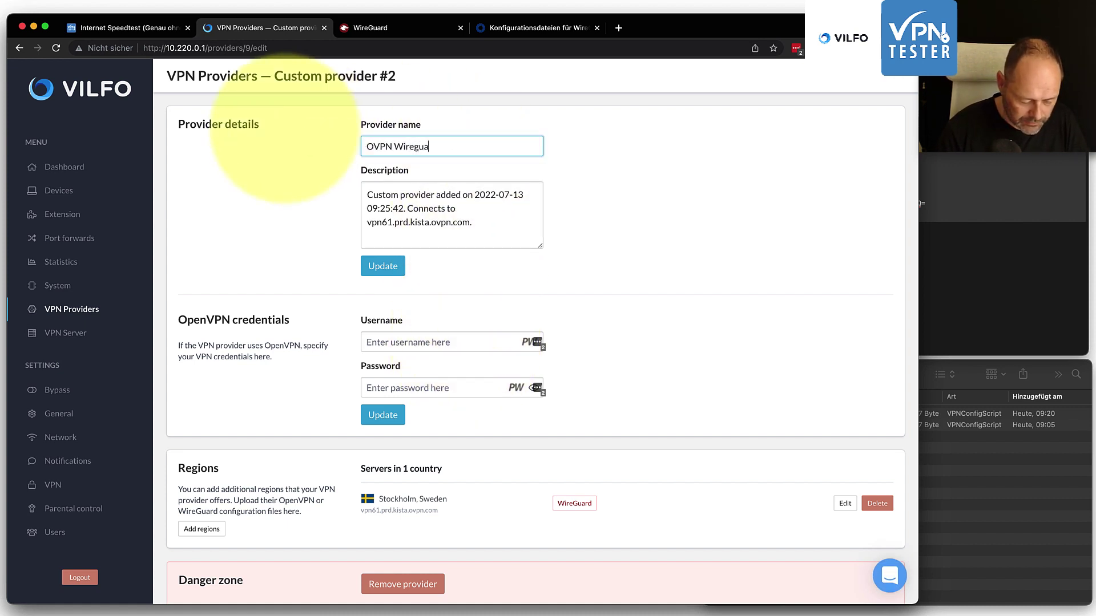
text(rd Test)
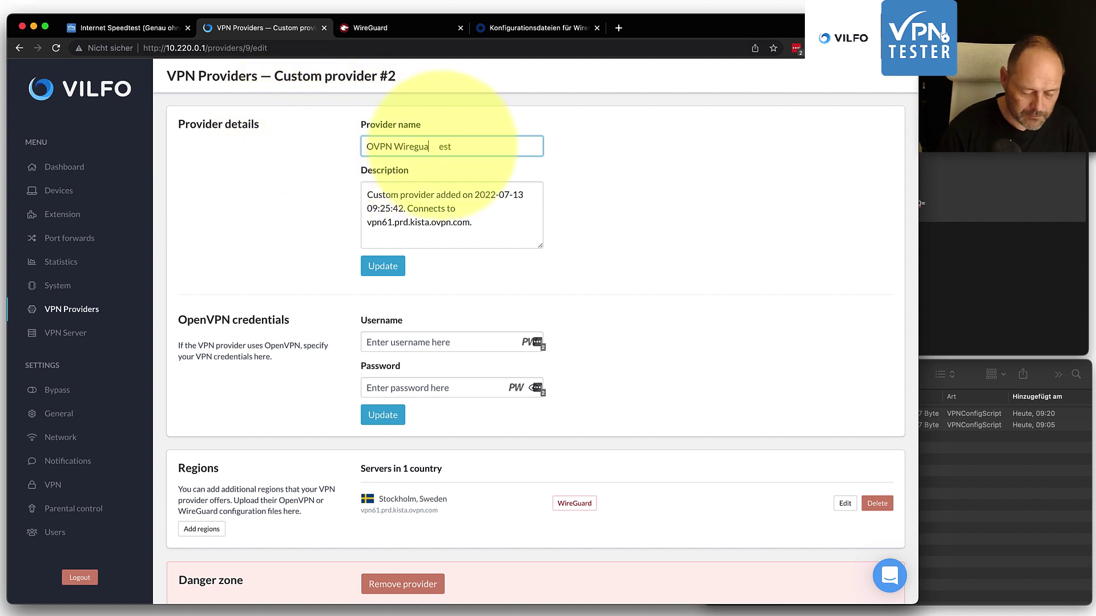
click(387, 266)
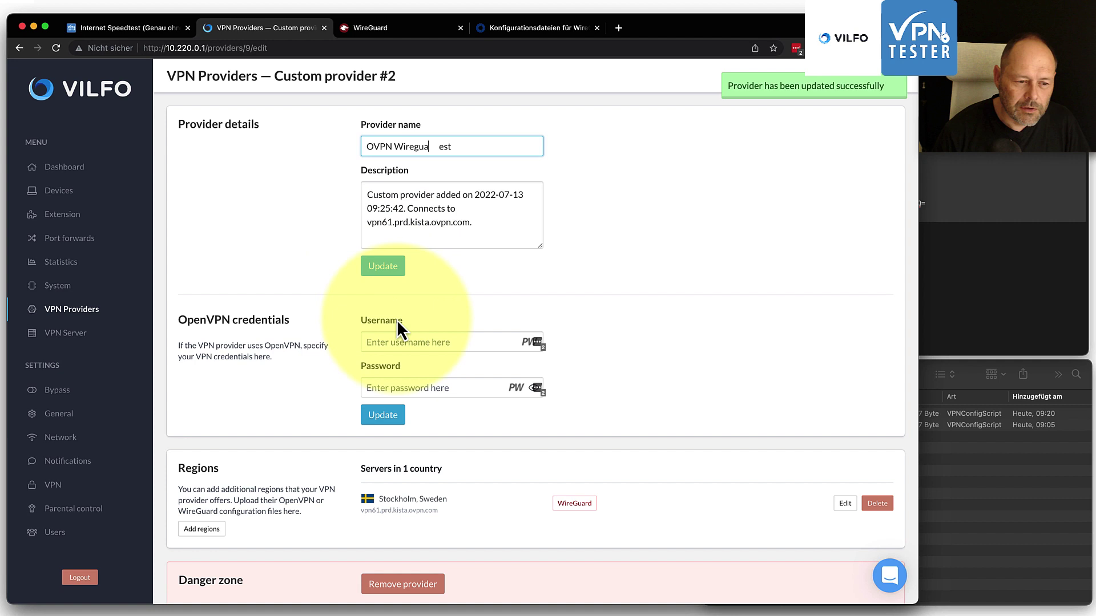
scroll(423, 486, down, 1)
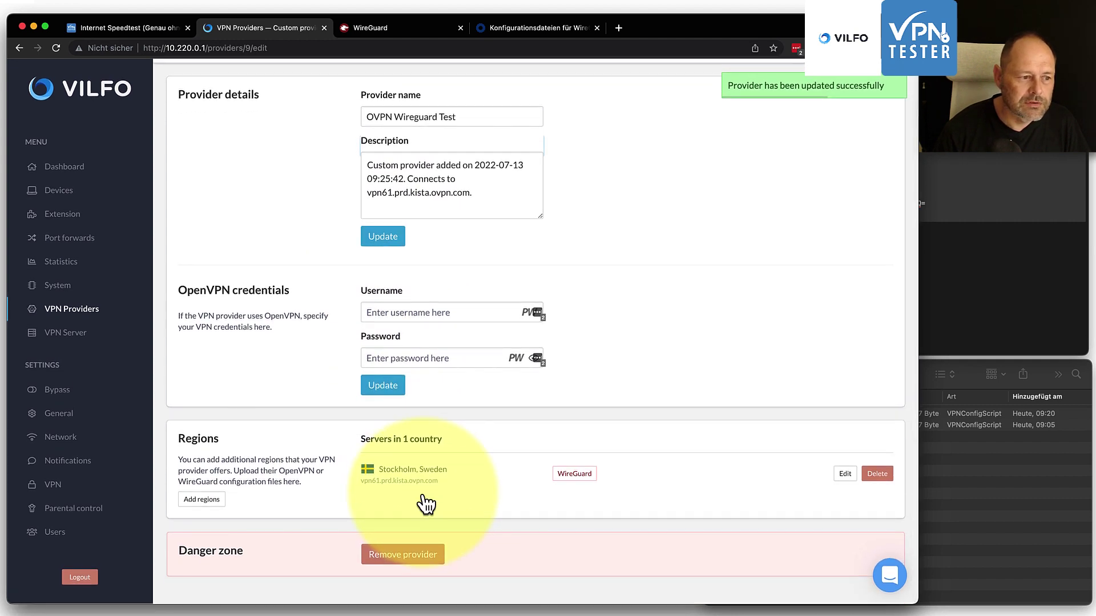
Return to the devices overview and create a device group named "OVPN Test WG".
click(50, 194)
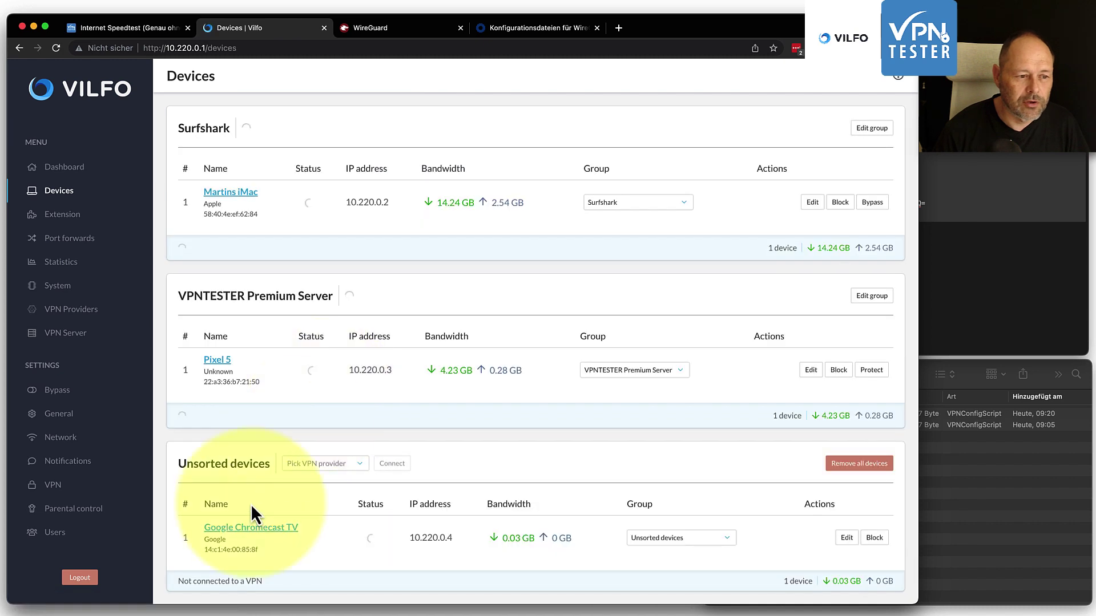
scroll(249, 508, down, 3)
click(221, 558)
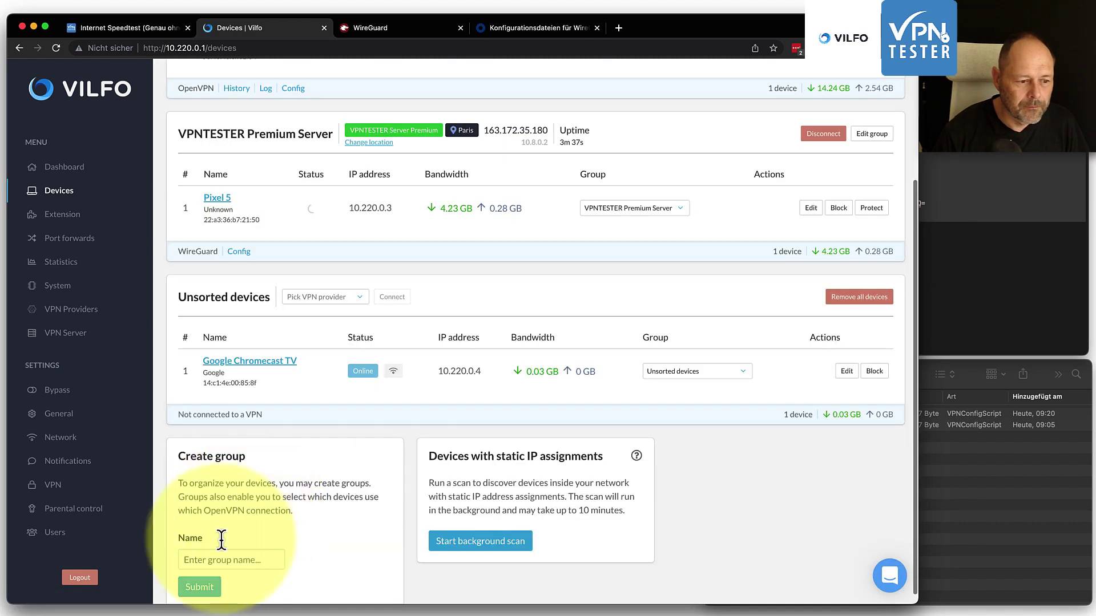
text(OVPN Test)
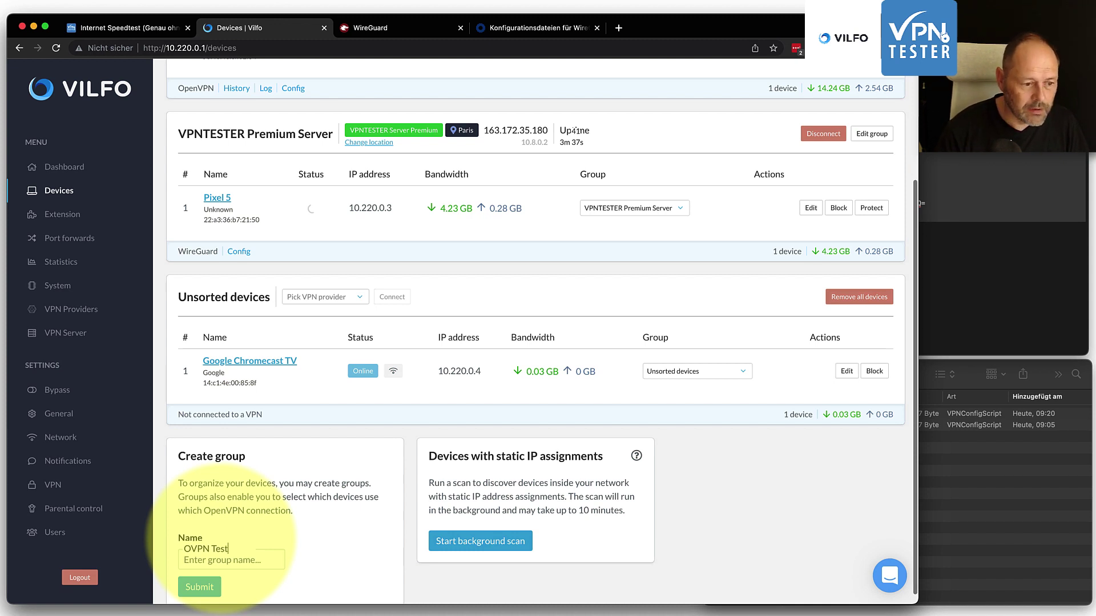
click(199, 586)
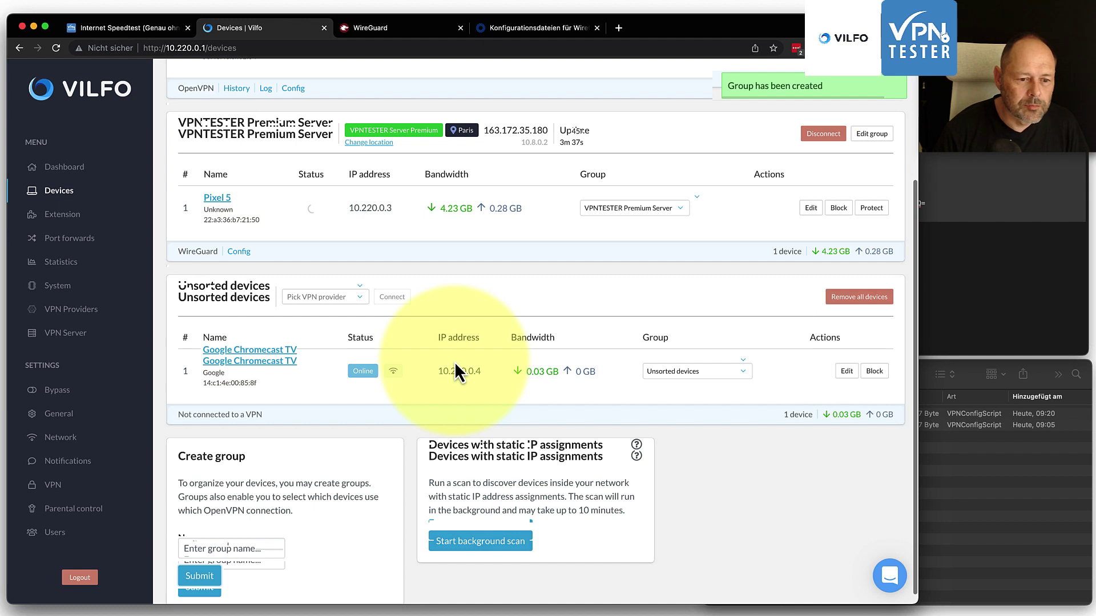
Move the iMac into the OVPN Test WG group and connect that group to the OVPN Wireguard Test provider in Stockholm.
click(641, 429)
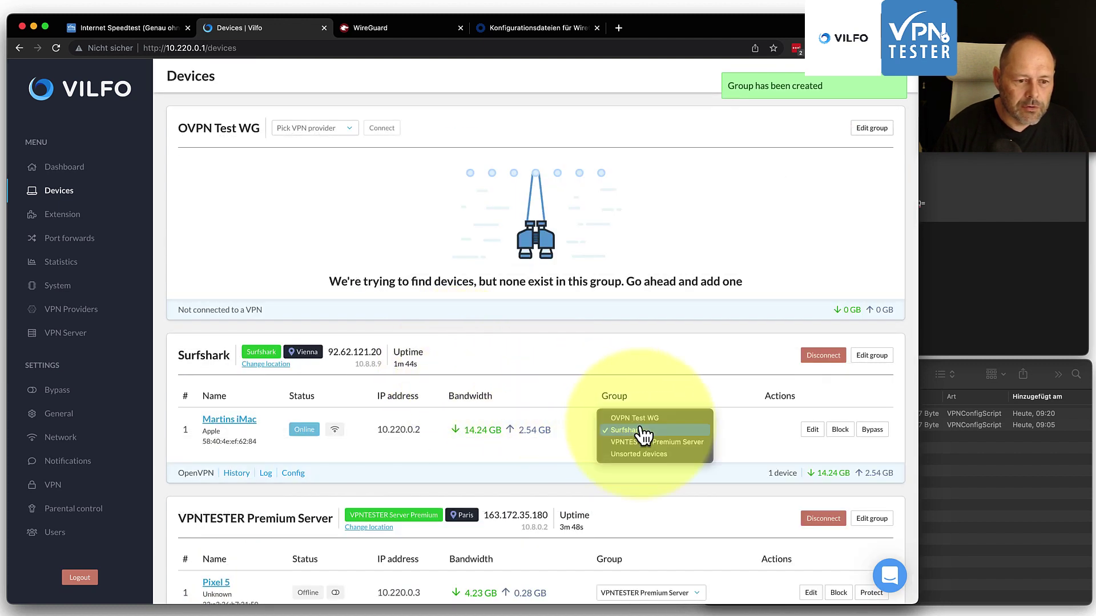
click(341, 128)
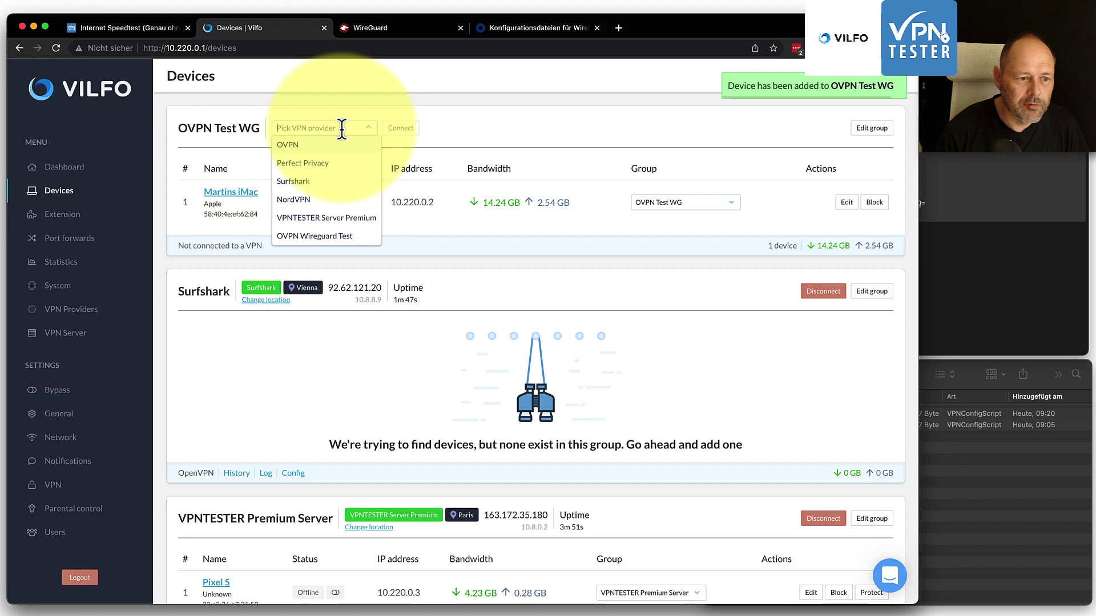
click(326, 237)
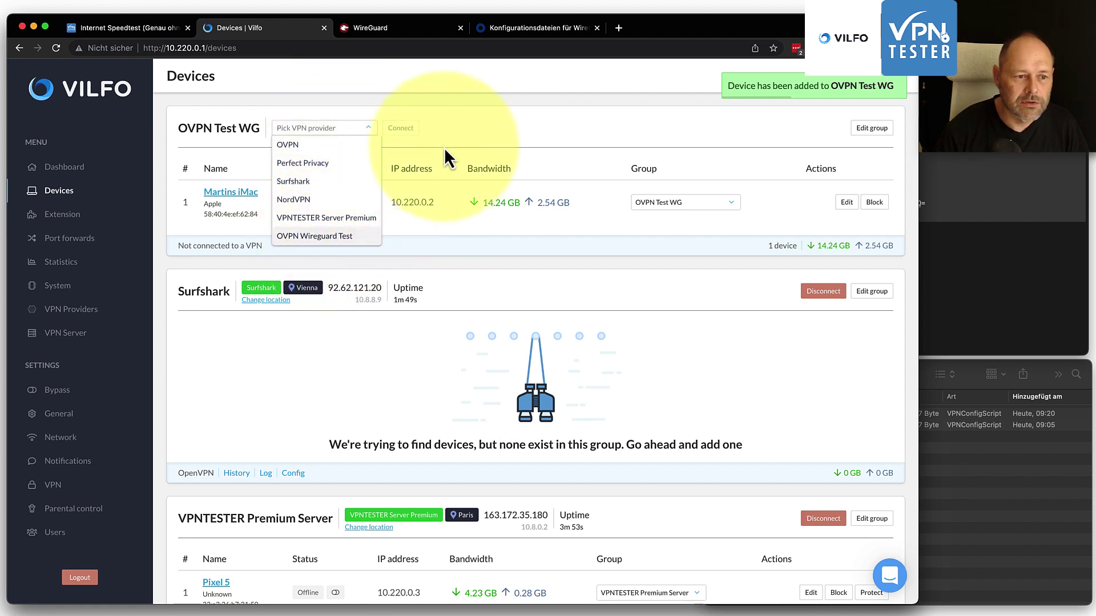
click(469, 127)
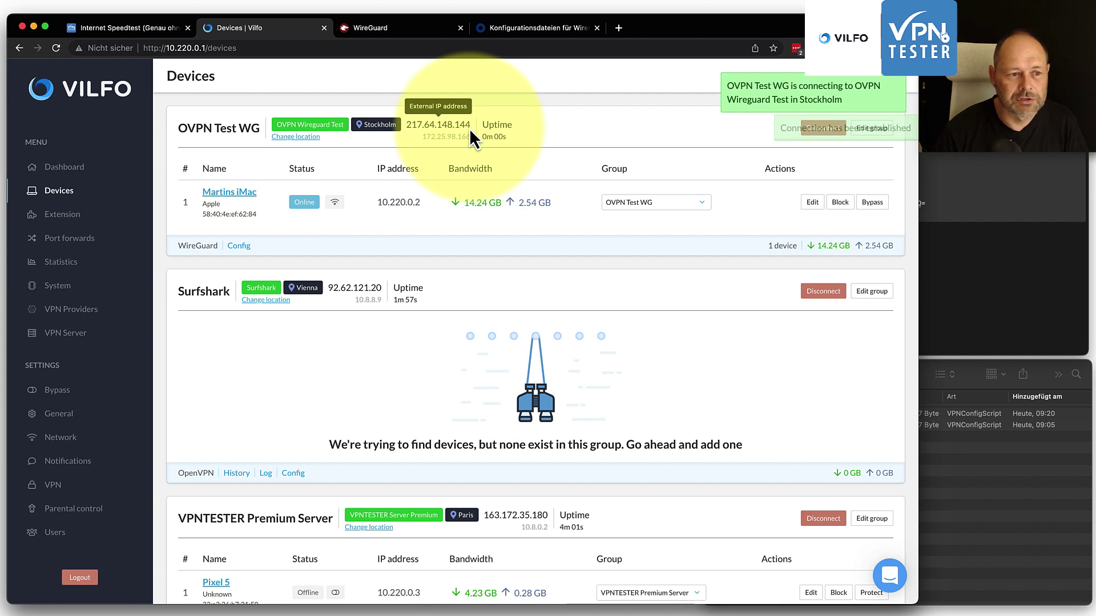
Check the iMac's public IP address and location on vpntester.org, and return to the Vilfo devices overview.
click(143, 29)
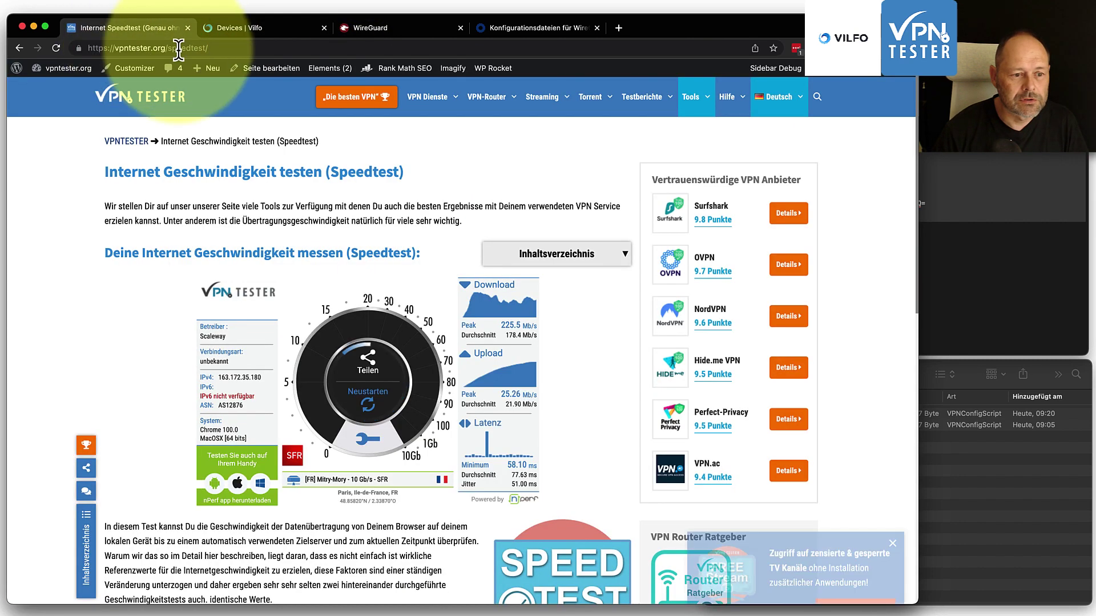
mouse_move(688, 110)
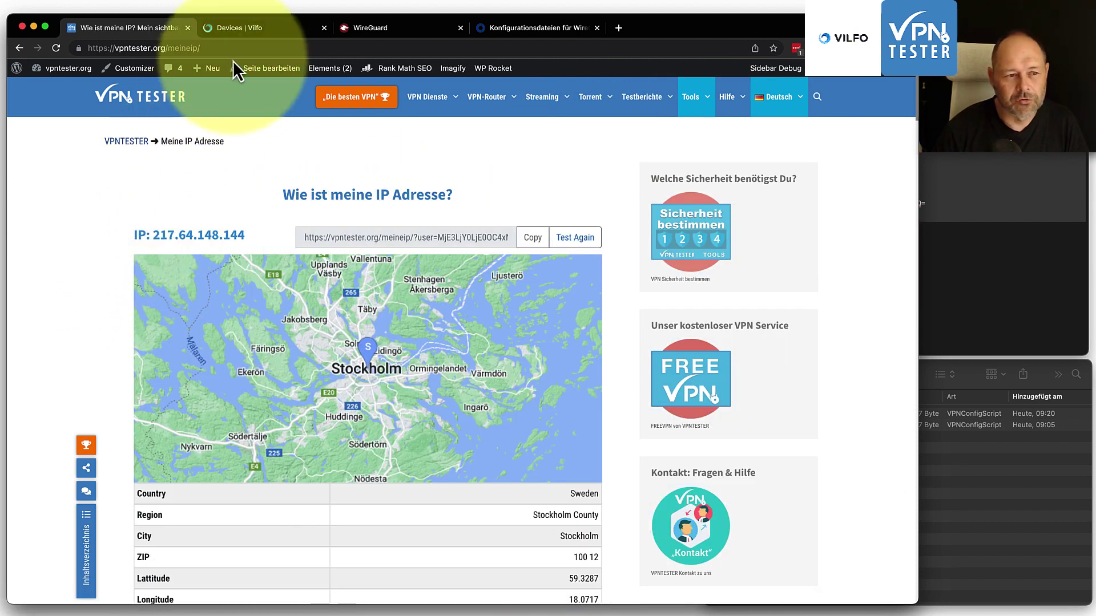
click(251, 27)
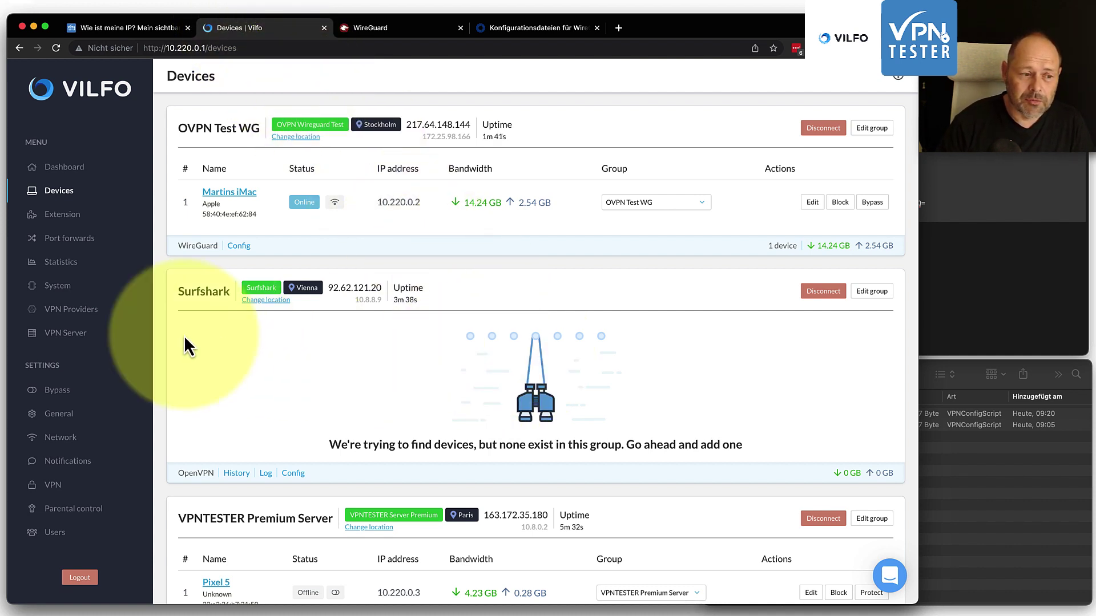
Review the router's VPN server, port forwards, system and network settings pages.
click(53, 336)
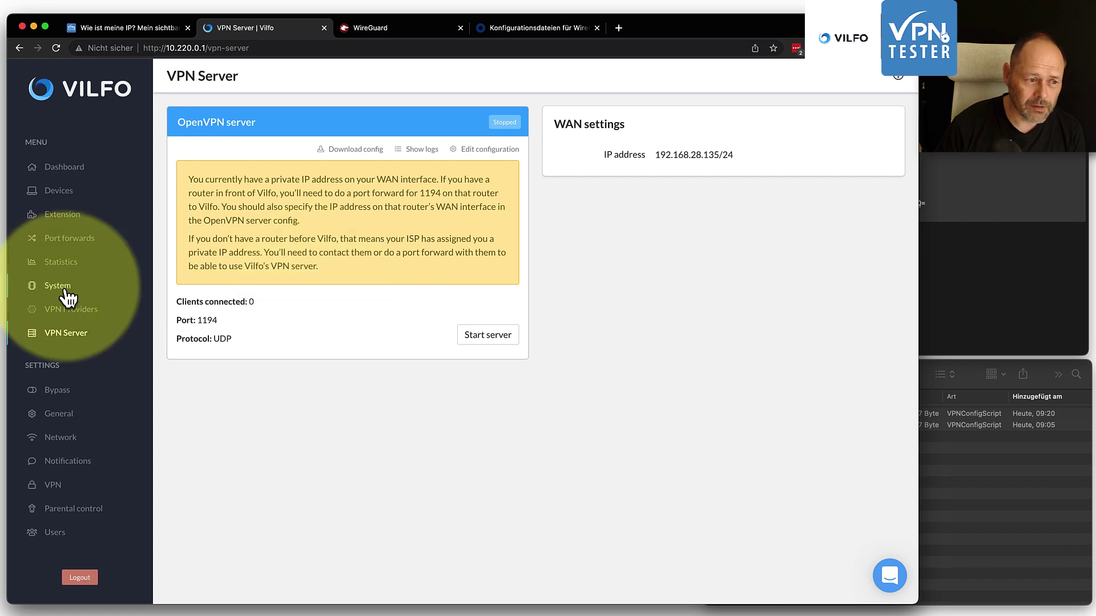
click(63, 238)
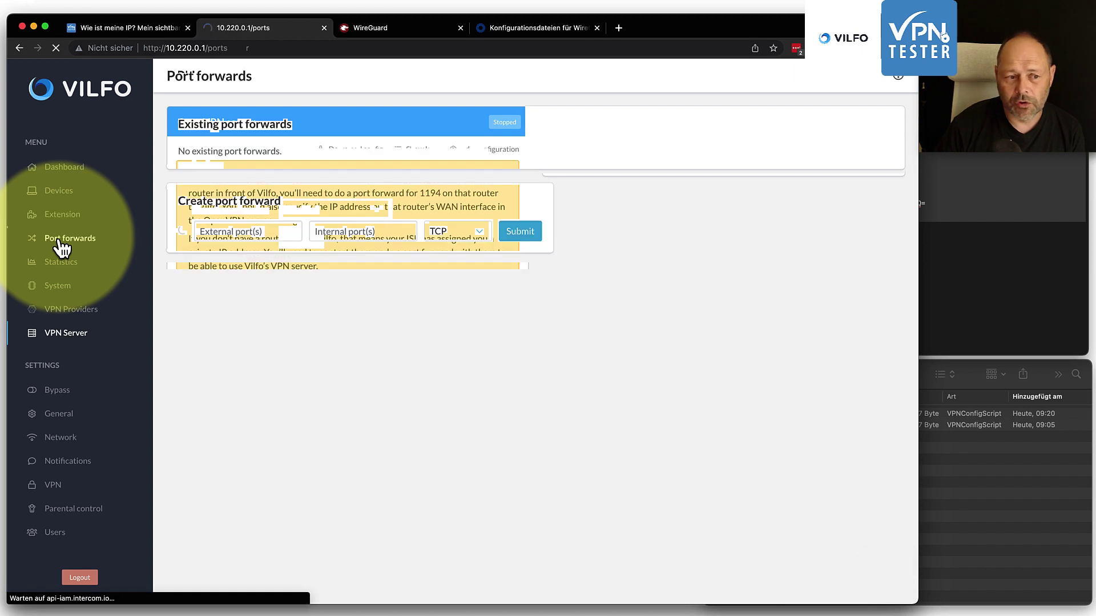
click(57, 292)
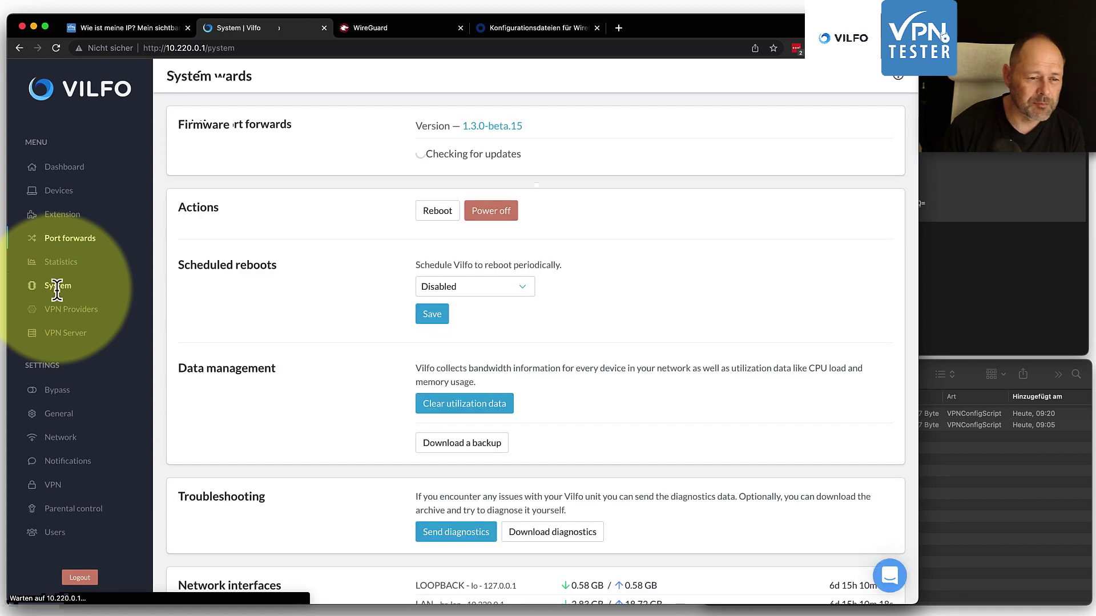
click(57, 438)
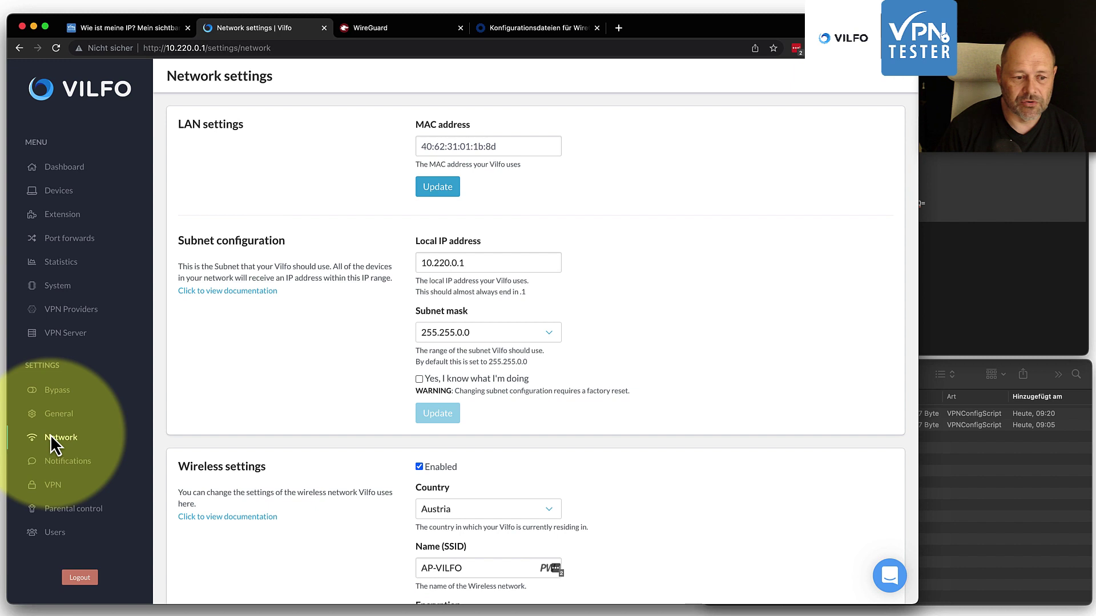
Return to the devices overview and examine each group's VPN provider, connection location and assigned devices, including the unsorted devices.
click(76, 315)
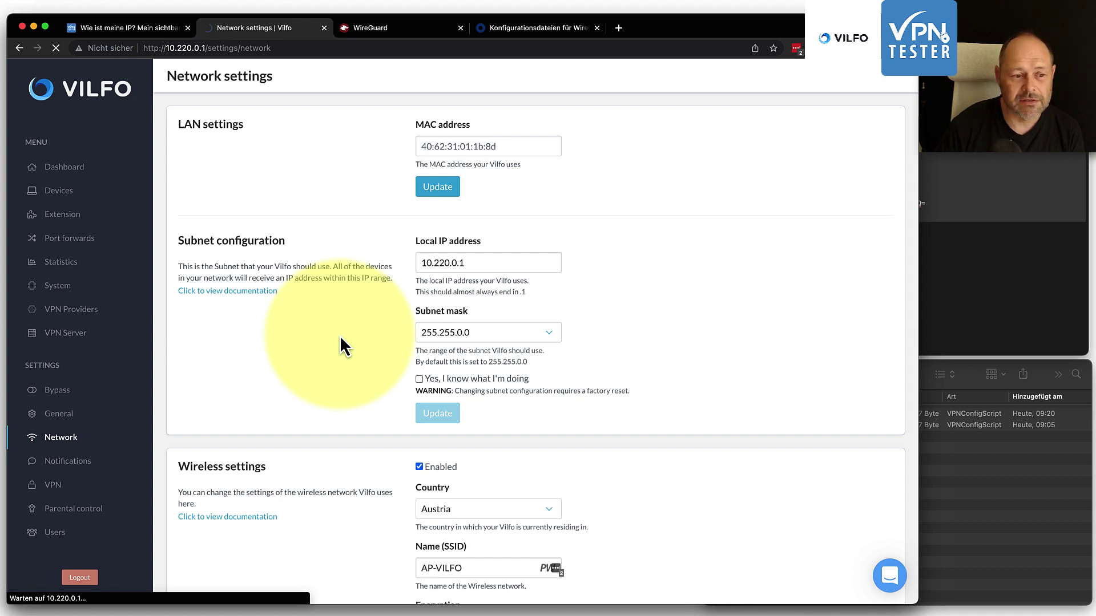
click(59, 190)
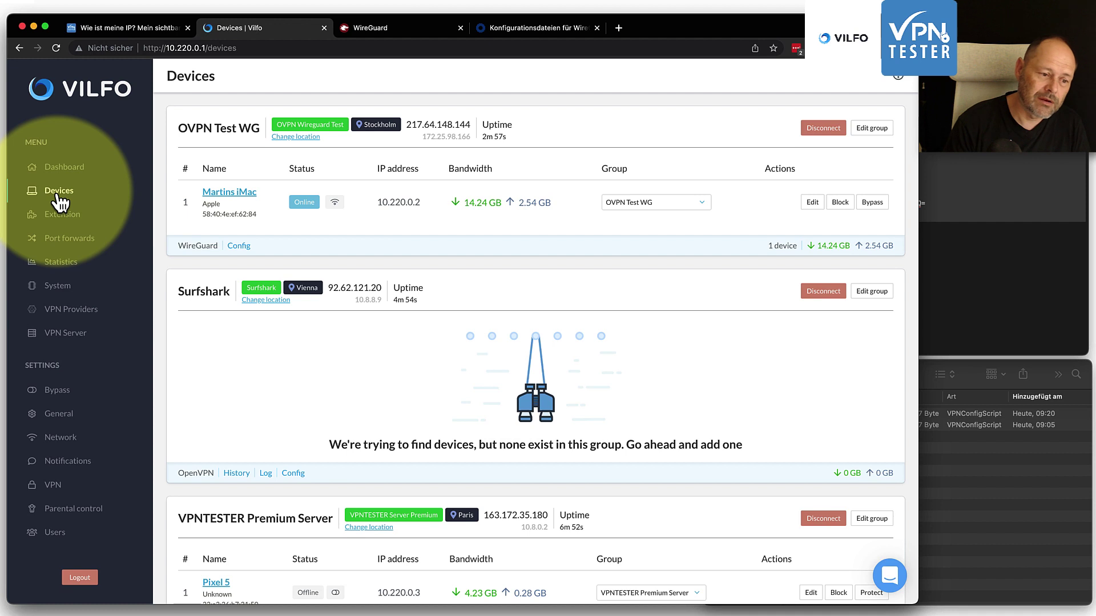
scroll(57, 191, down, 1)
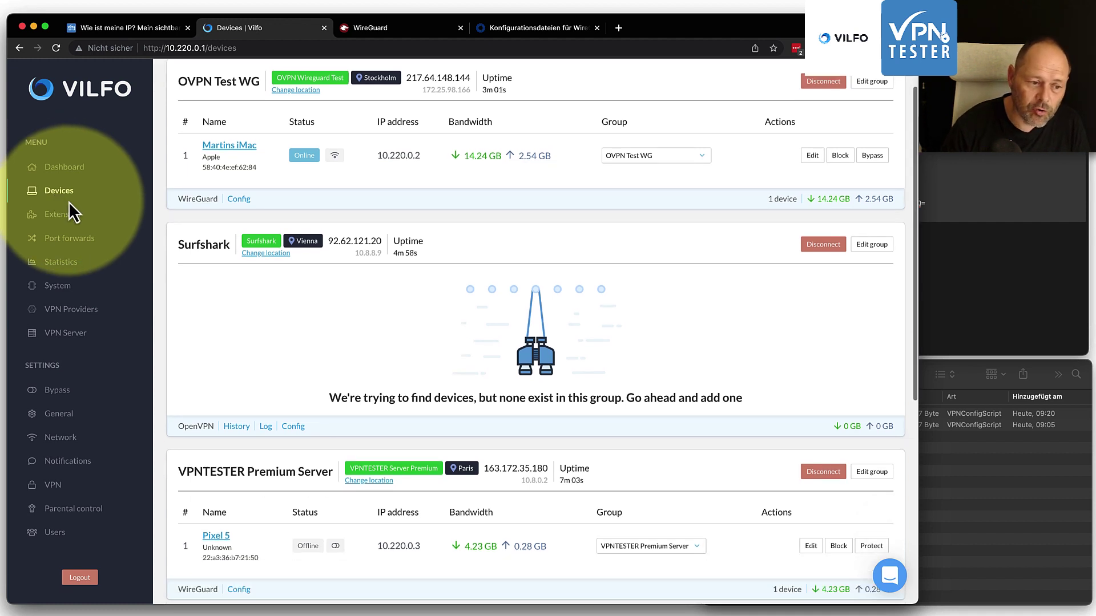
scroll(377, 453, up, 1)
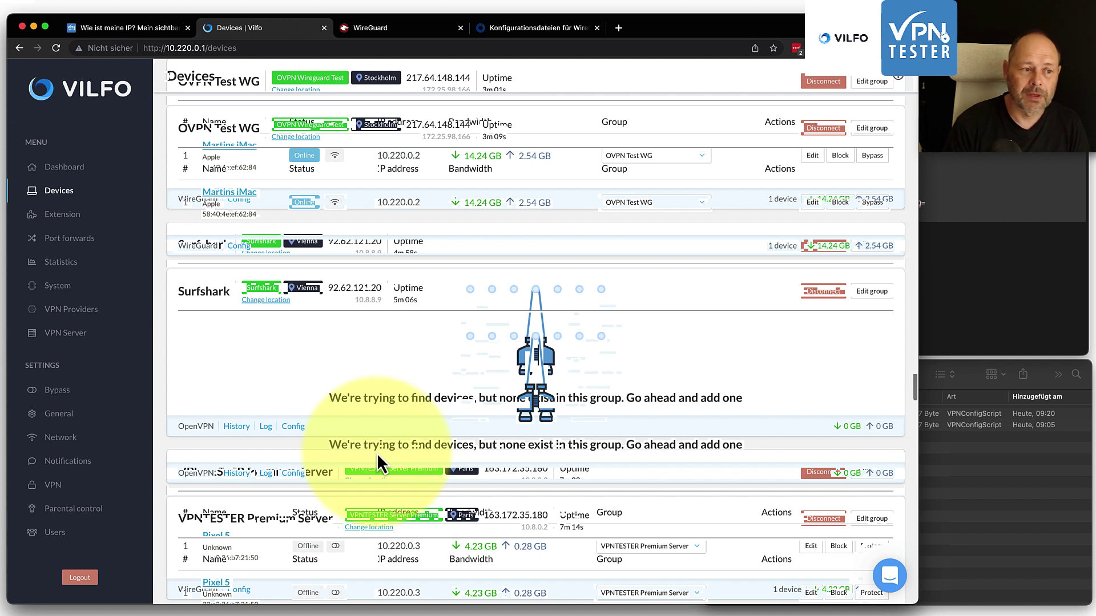
scroll(376, 453, up, 1)
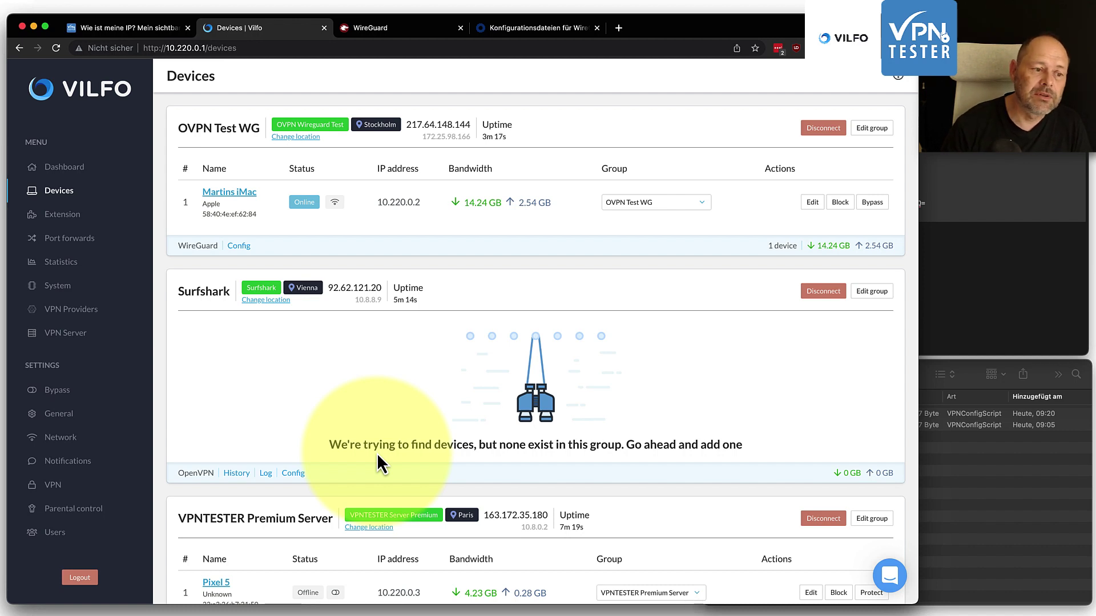
scroll(326, 350, down, 4)
scroll(325, 350, up, 4)
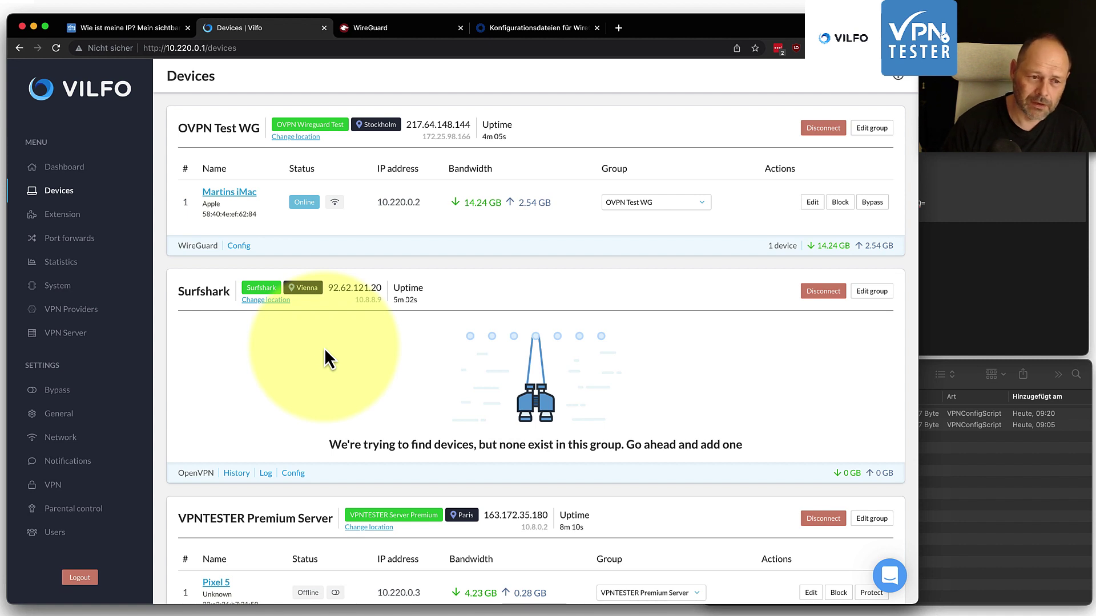
scroll(517, 355, down, 5)
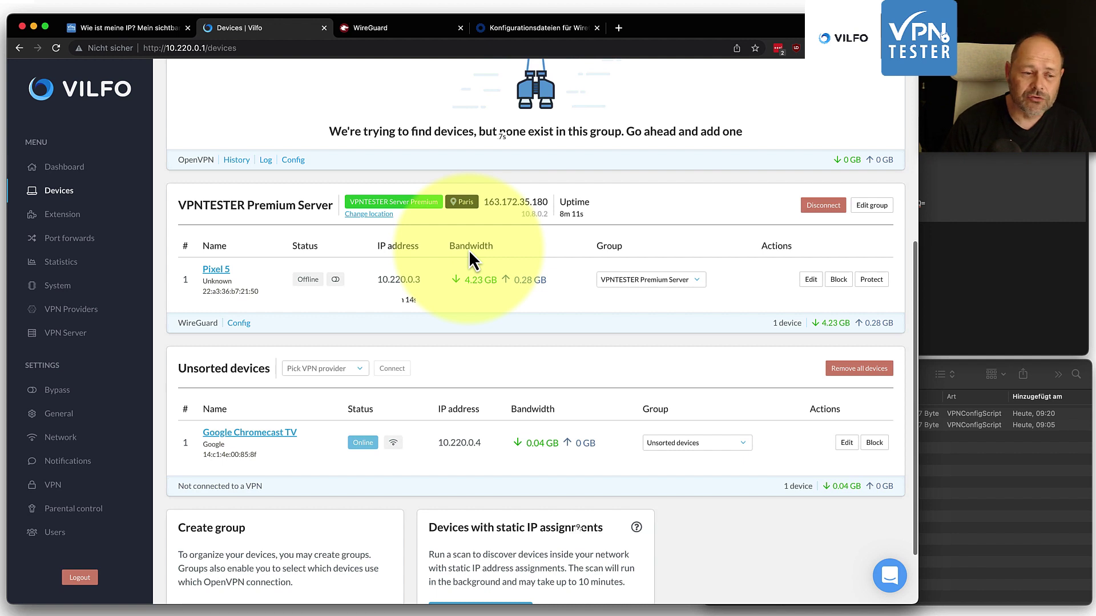
scroll(469, 253, up, 5)
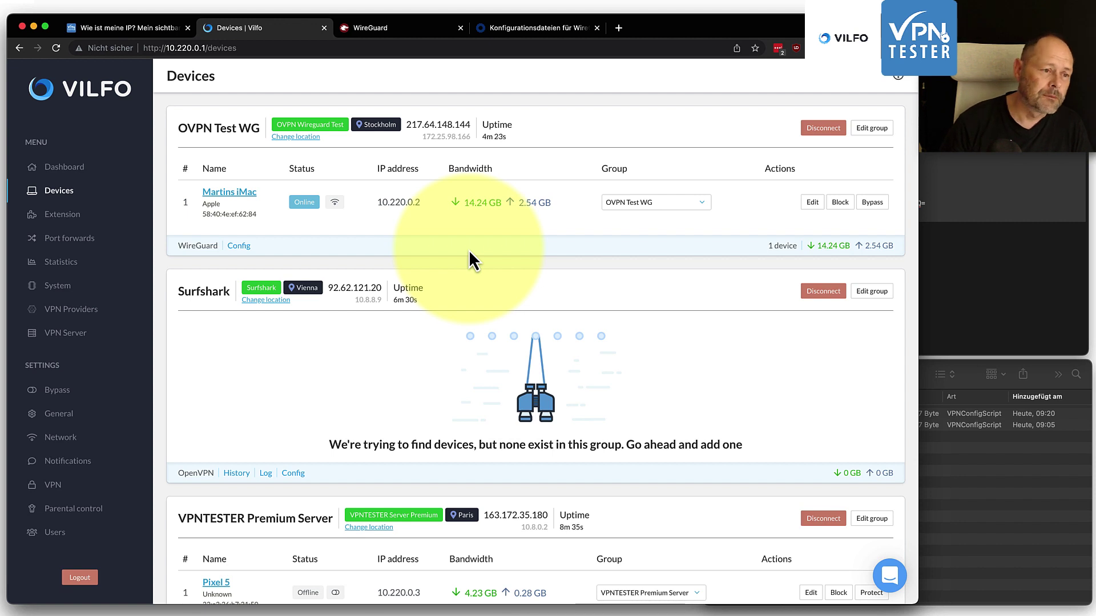
Switch to the vpntester.org page and open the Vilfo test report at vpntester.org/vilfo.
click(102, 27)
click(20, 47)
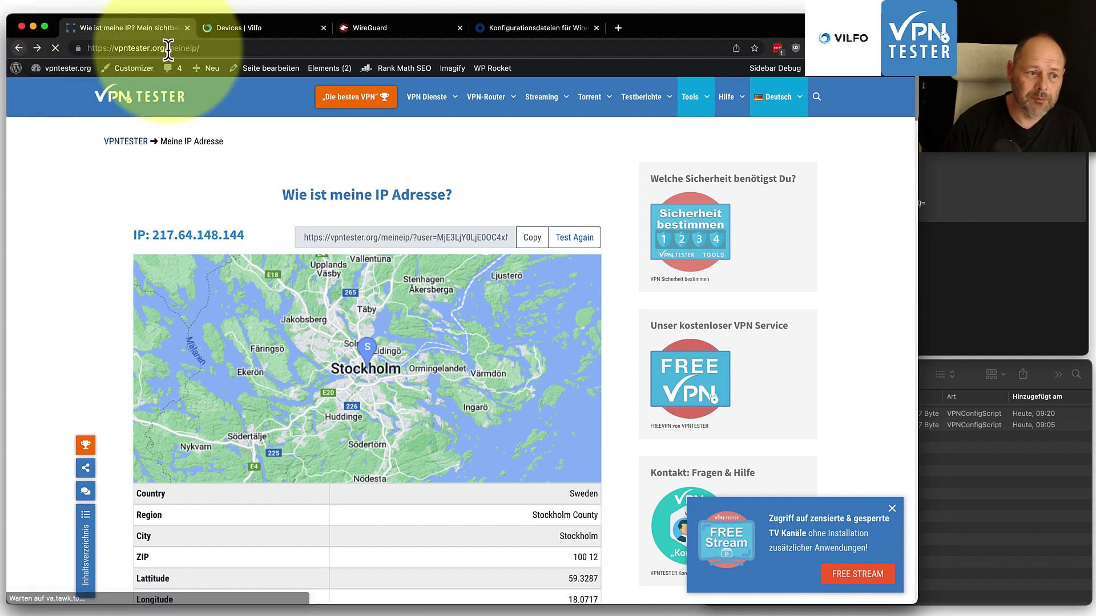
drag(168, 49, 251, 54)
text(vilfo)
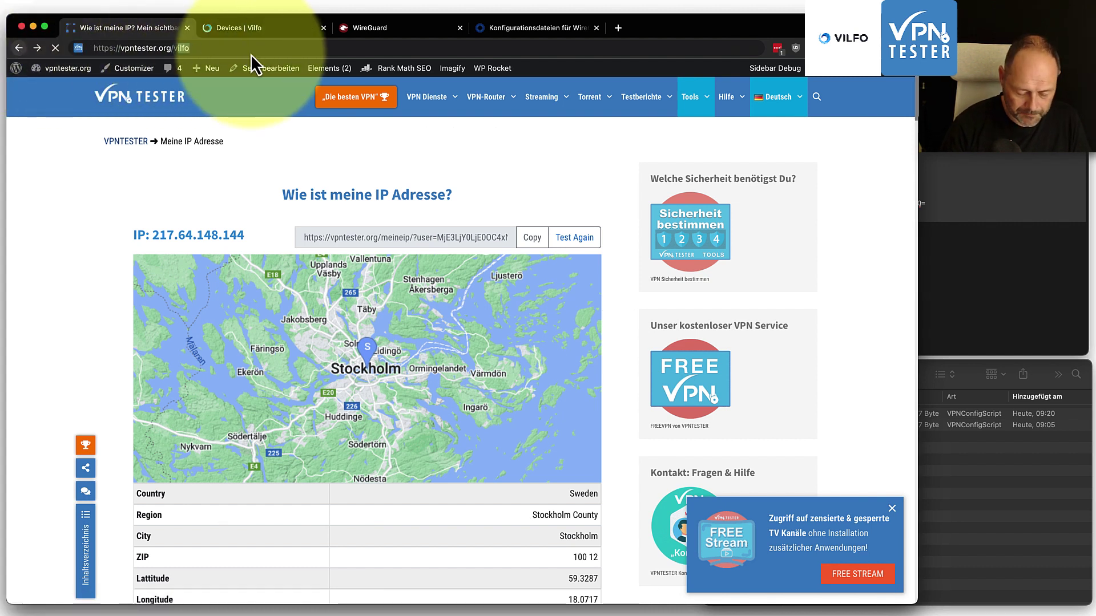
key(Return)
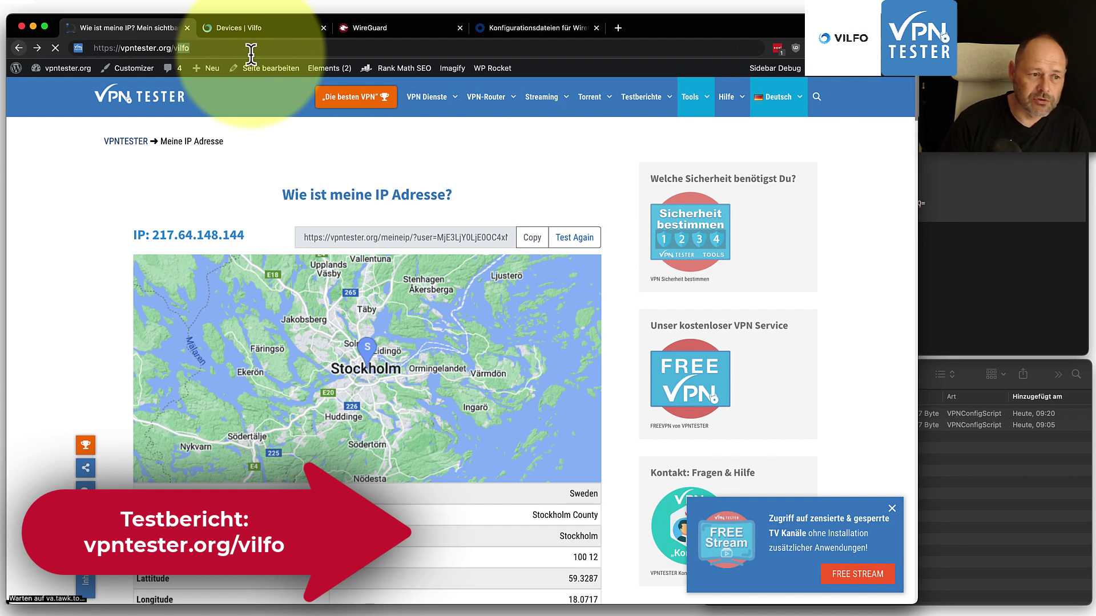